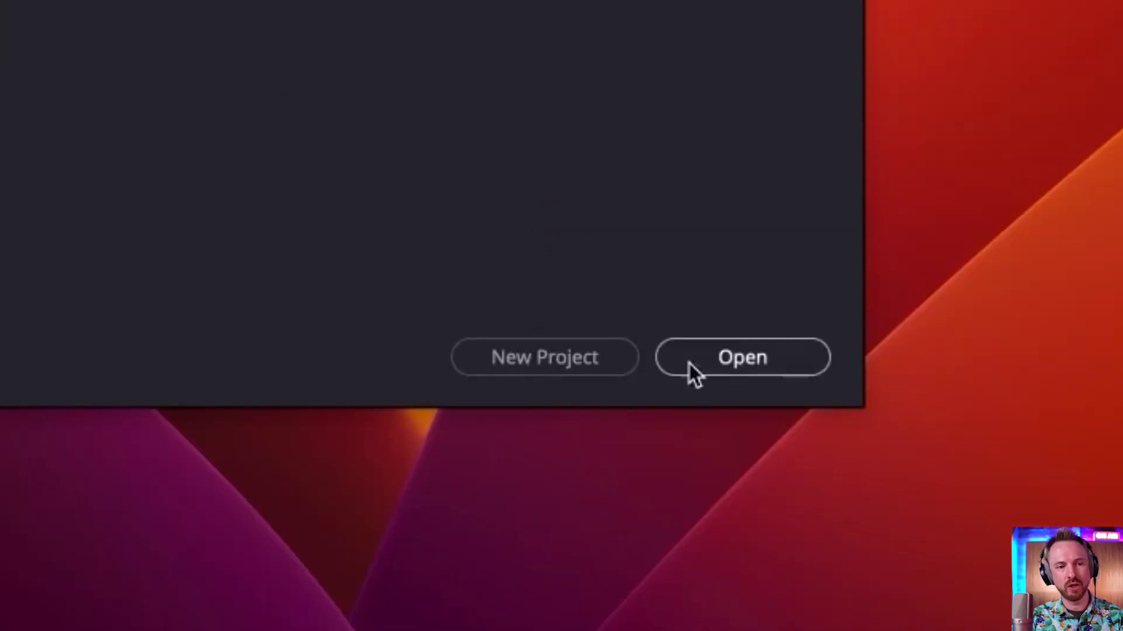
- Open Untitled Project from the Project Manager
left_click(698, 366)
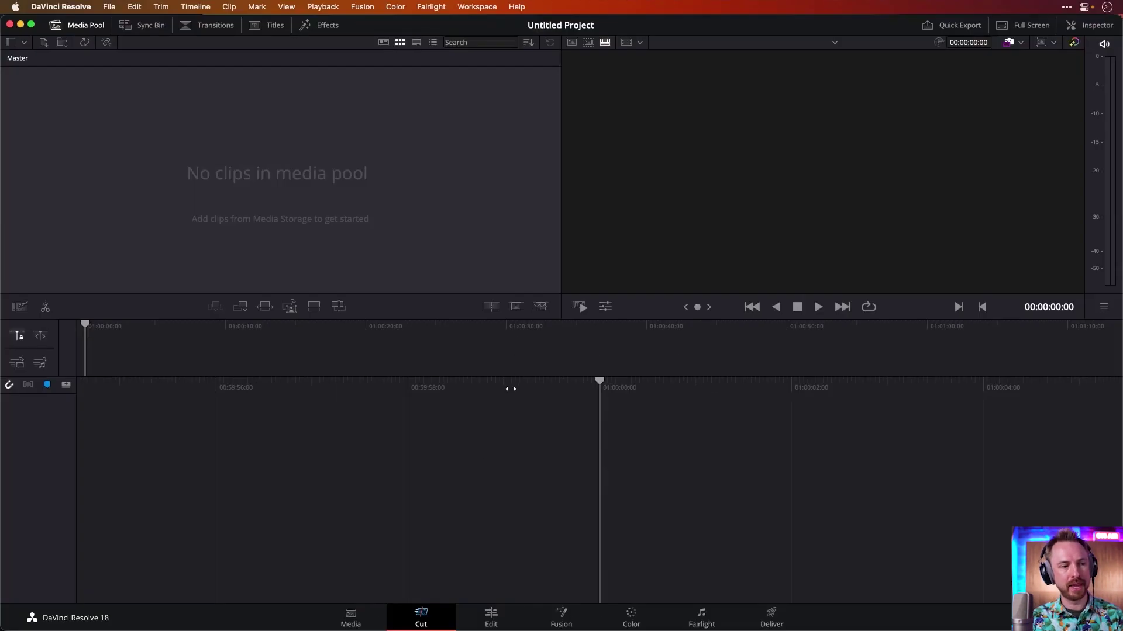
- Visit the Media, Cut, Edit, Fusion and Color pages in turn
left_click(350, 618)
left_click(436, 620)
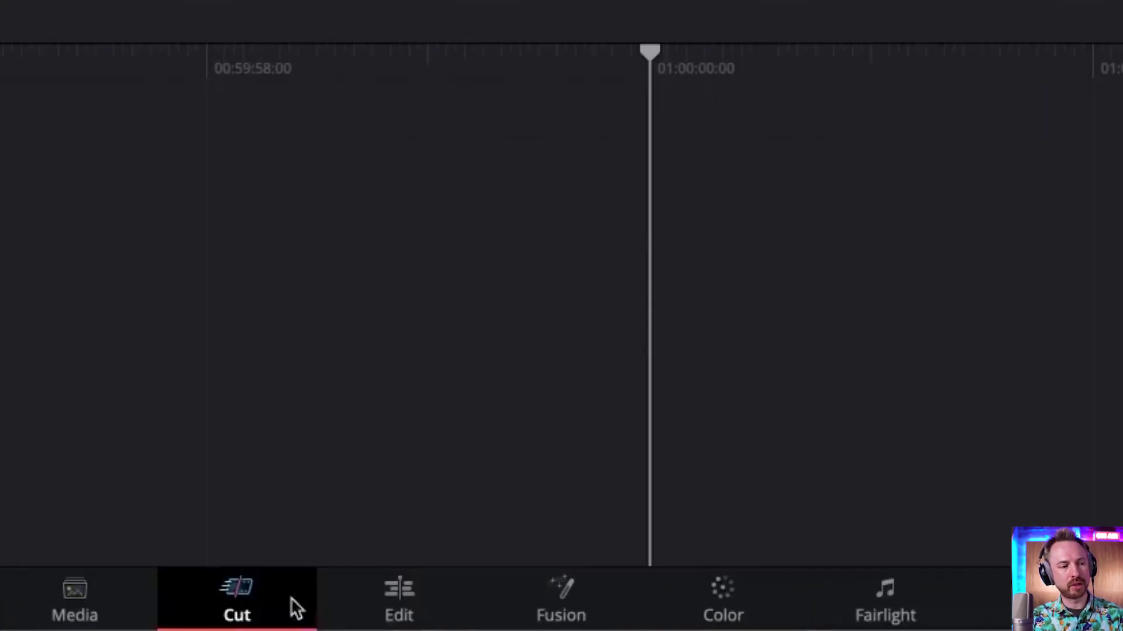
left_click(489, 624)
left_click(565, 624)
left_click(666, 614)
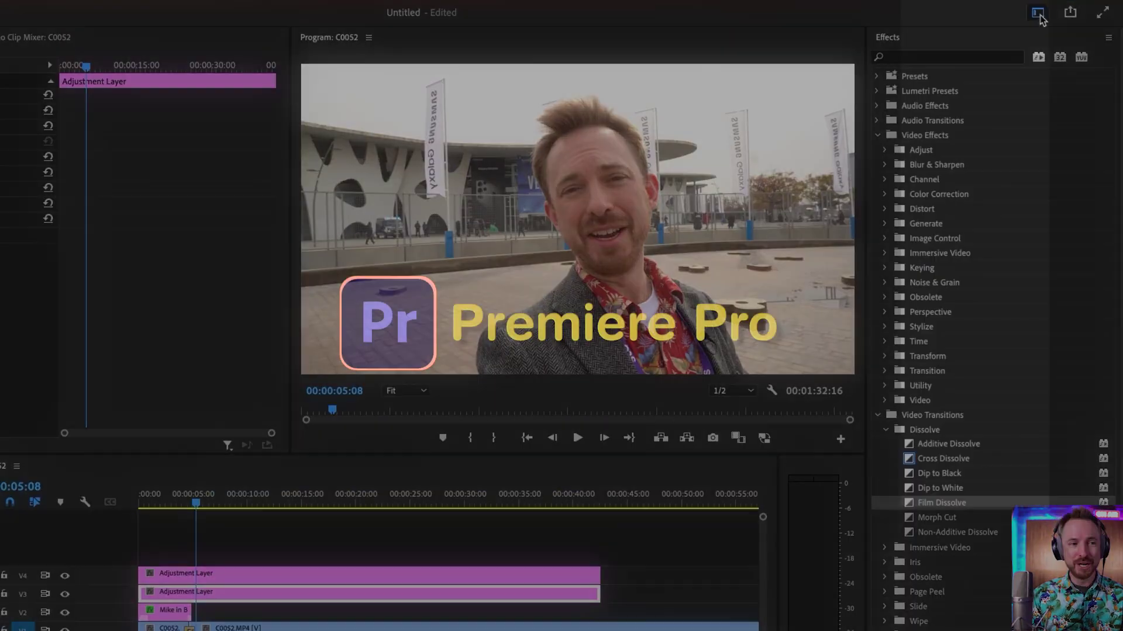
- Switch to the Color workspace and move the playhead along the timeline
left_click(1038, 13)
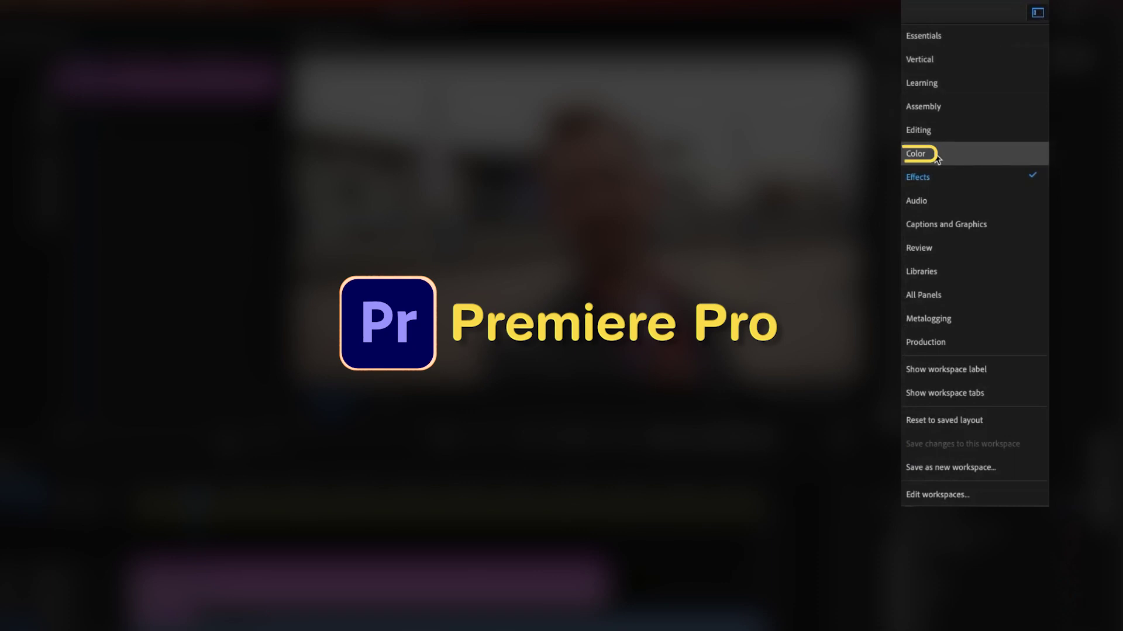
left_click(916, 153)
left_click(365, 413)
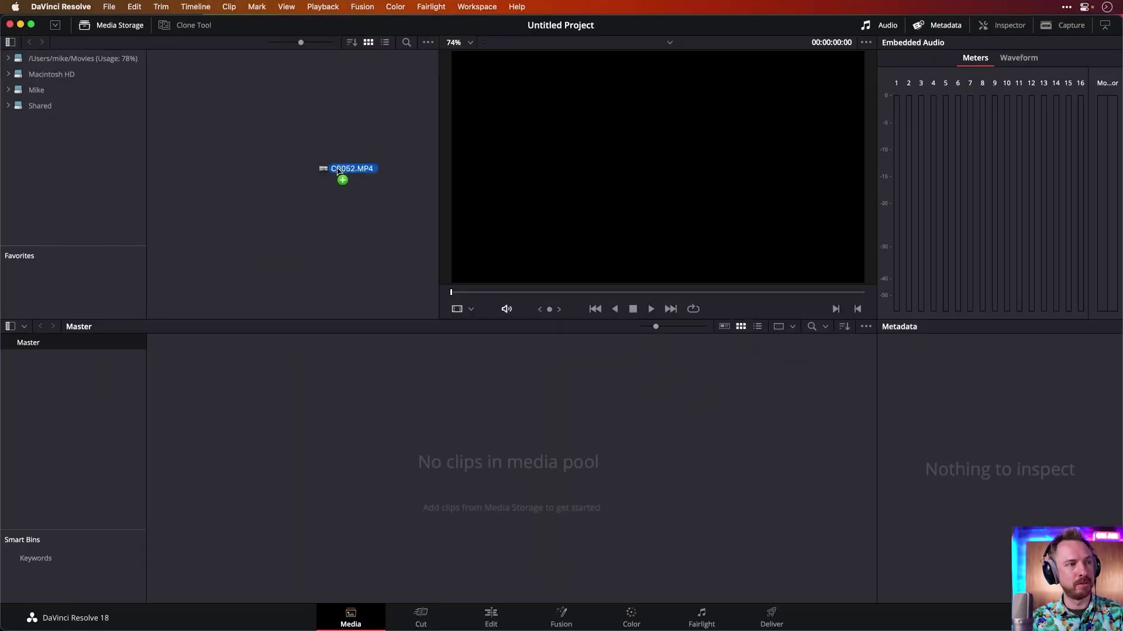
- Import C0052.MP4 into the media pool and change the project frame rate to match it
left_click_drag(338, 170, 345, 383)
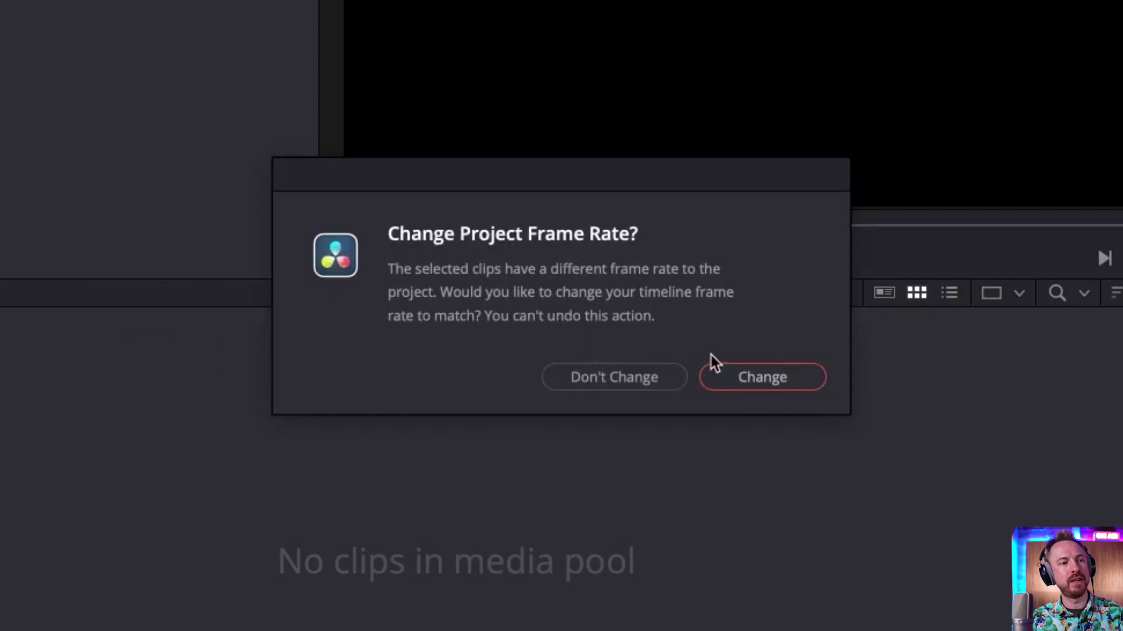
left_click(731, 380)
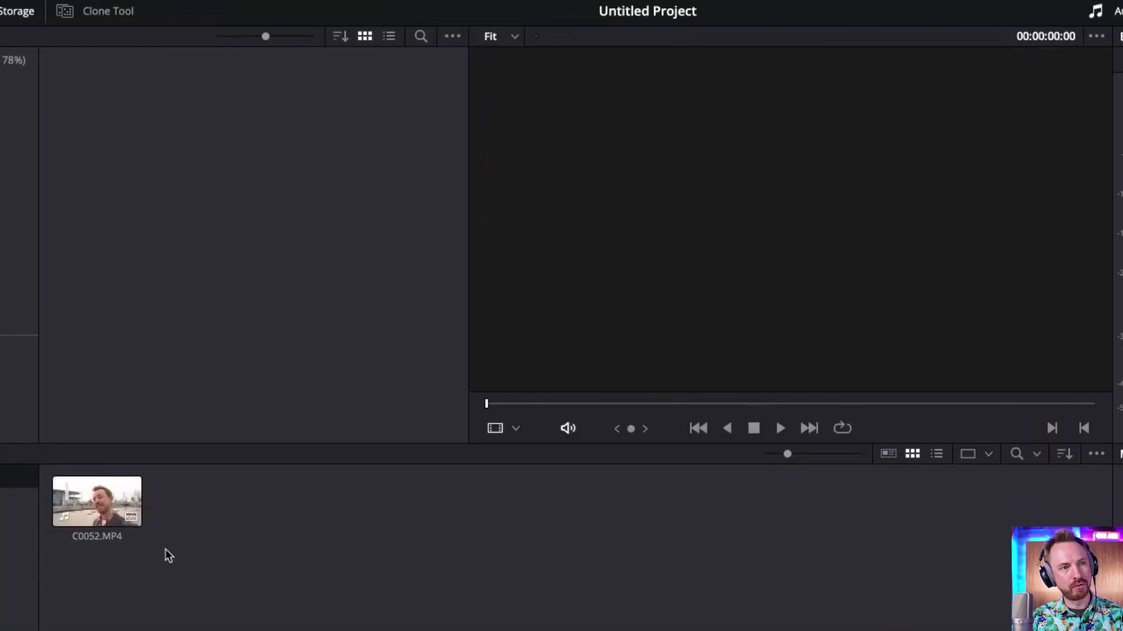
- Place C0052.MP4 on a new Timeline 1 in the Cut page and trim its start
left_click(421, 617)
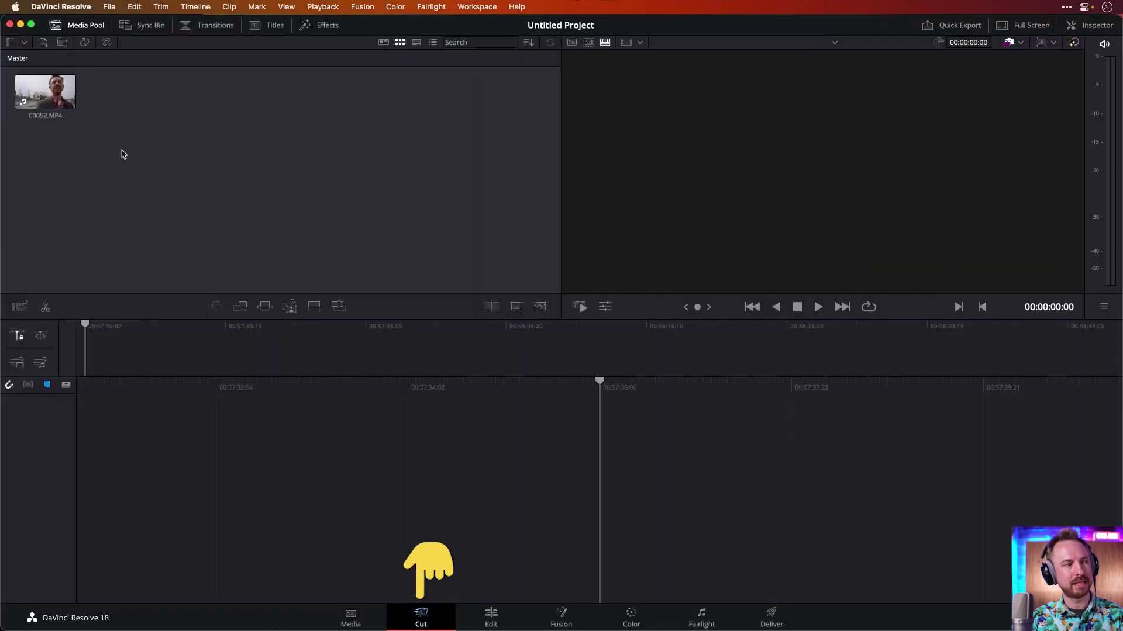
left_click_drag(56, 103, 321, 376)
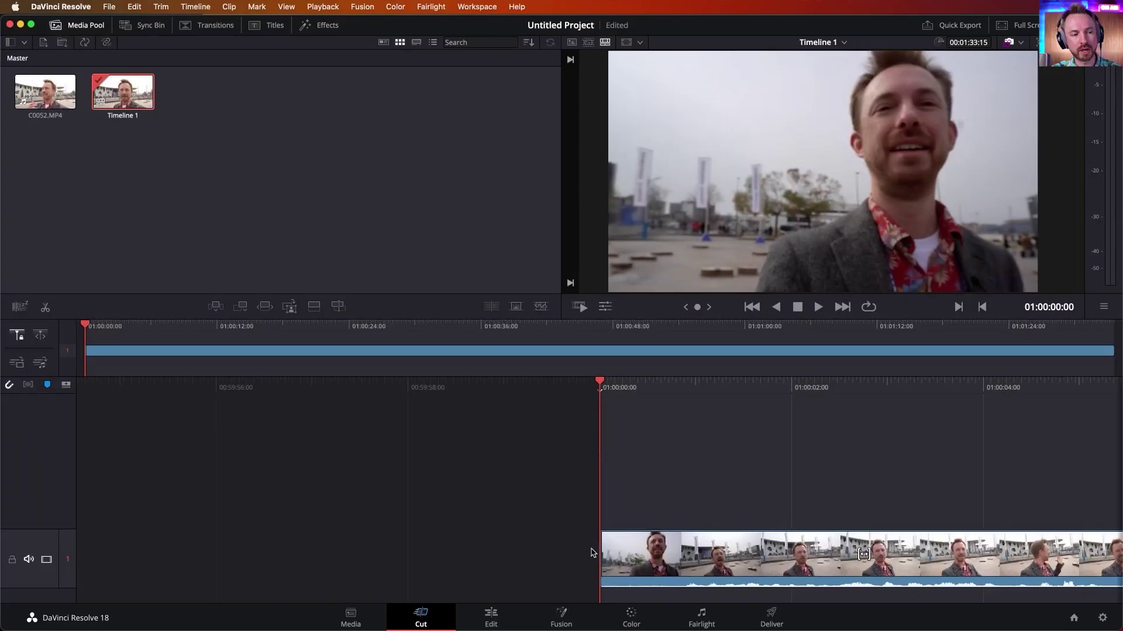
left_click_drag(602, 551, 676, 551)
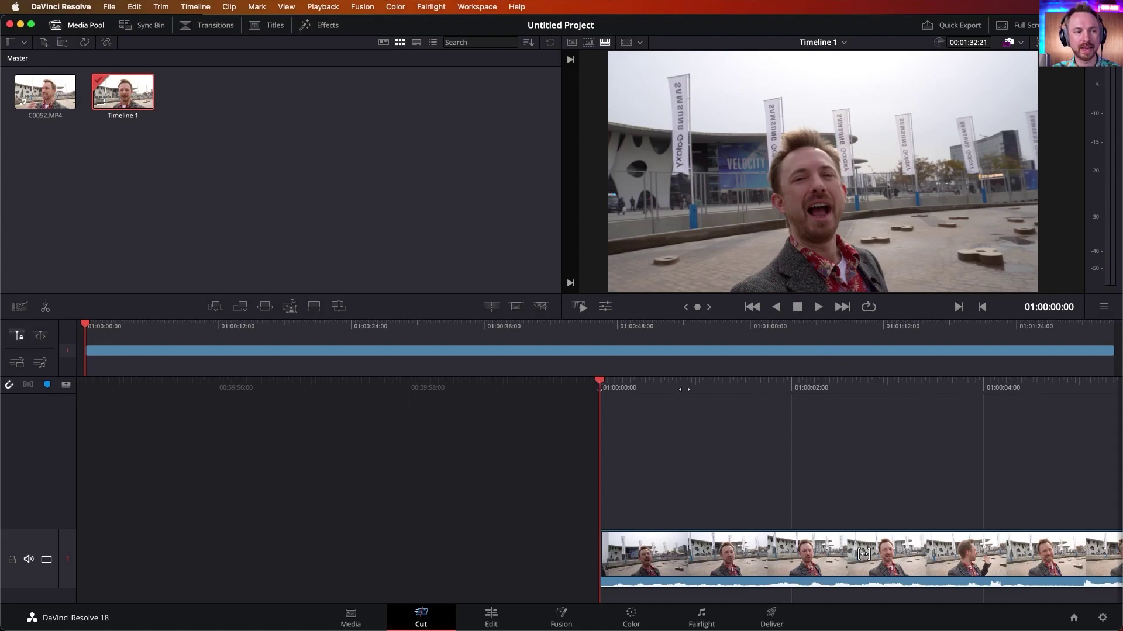
- Split the clip near 01:00:04 and trim the edit point to 01:00:04:17
key("space")
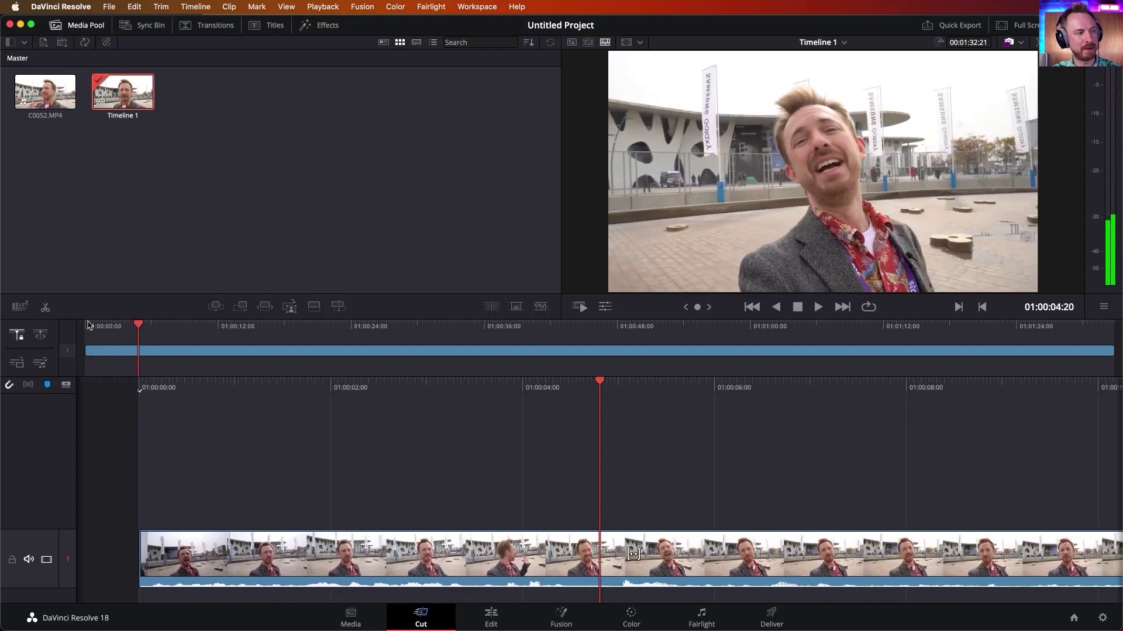
left_click(46, 308)
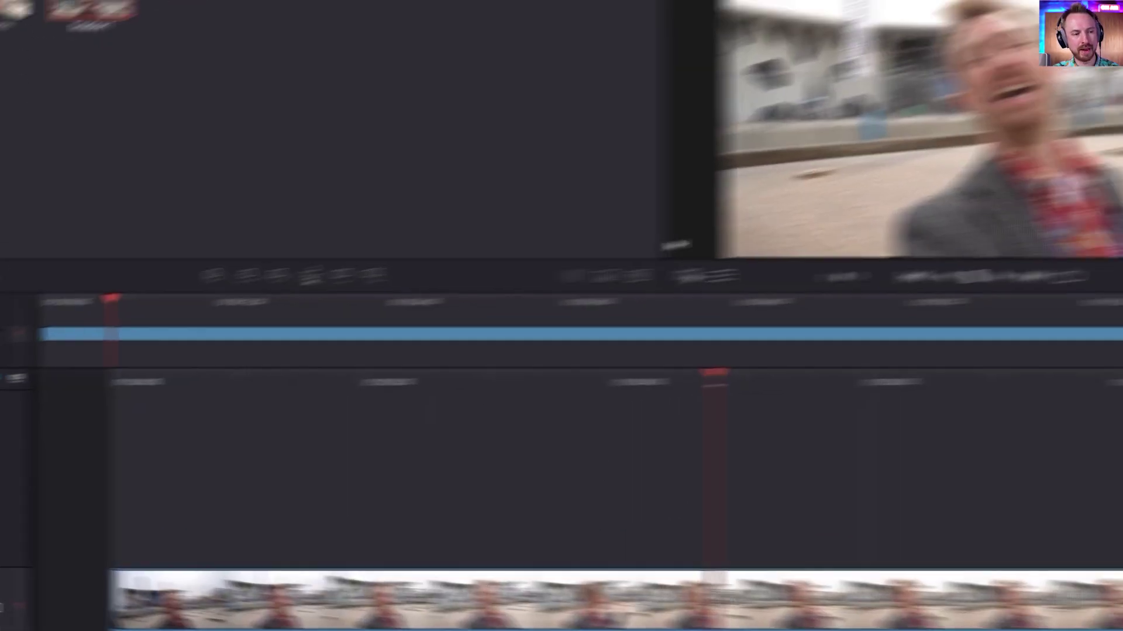
left_click_drag(855, 608, 877, 604)
left_click_drag(590, 586, 570, 583)
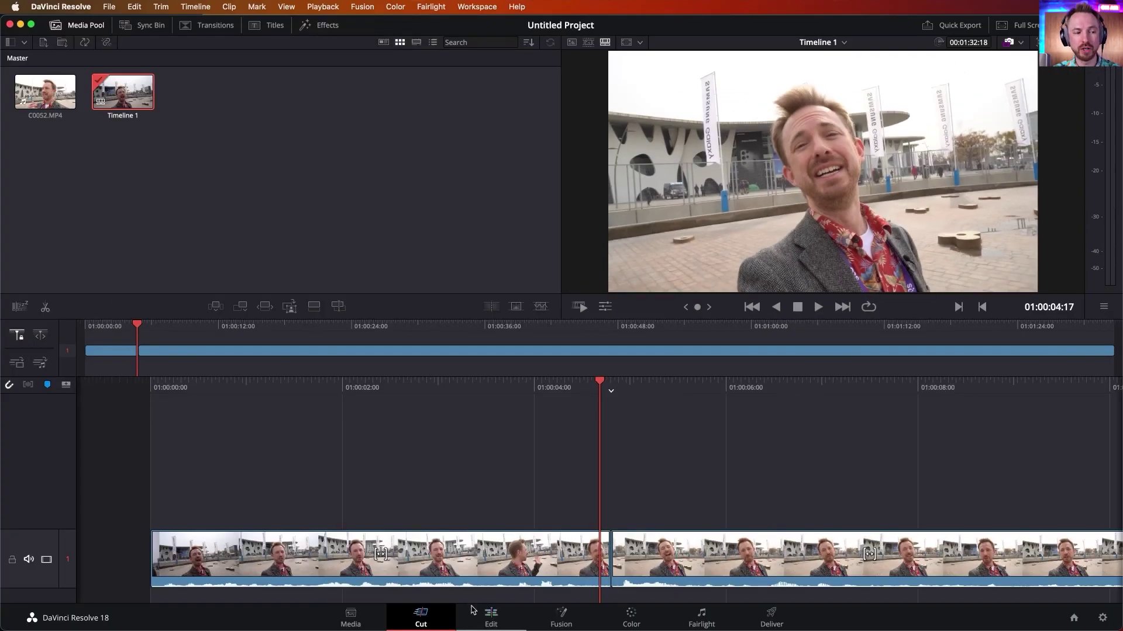
- On the Edit page, move the first clip onto a new Video 2 track, then undo it
left_click(472, 610)
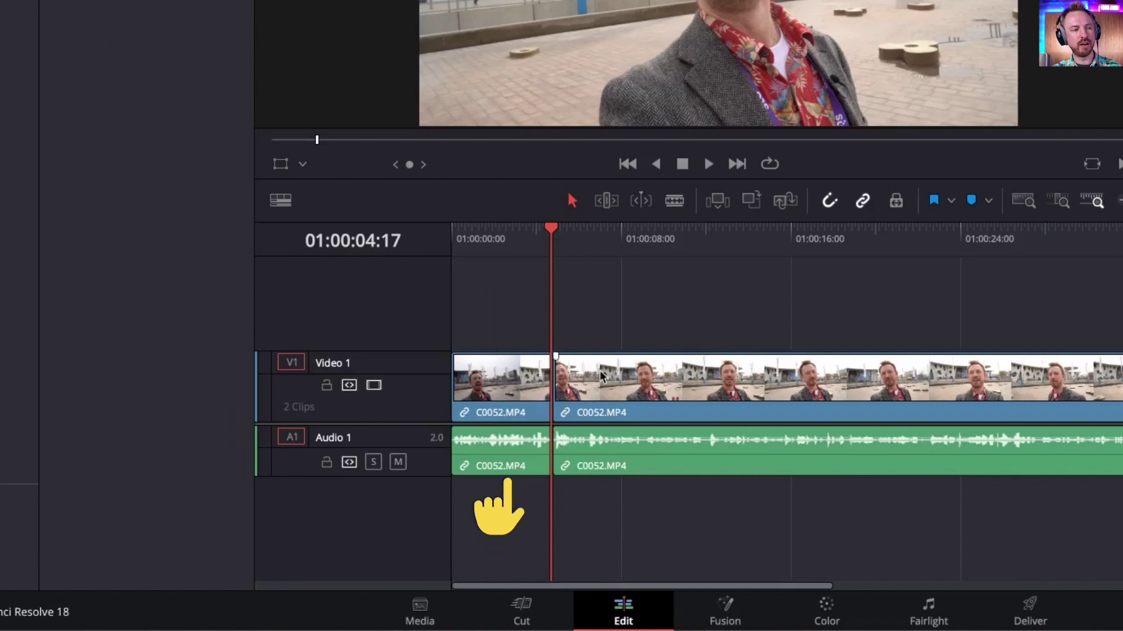
left_click_drag(504, 389, 492, 345)
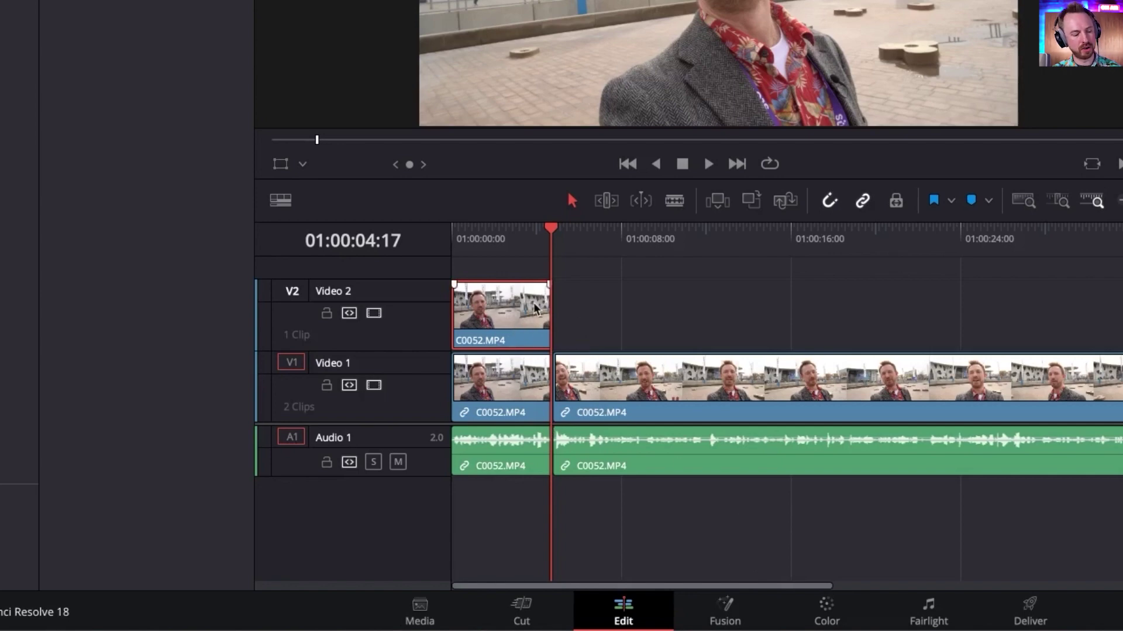
key("ctrl+z")
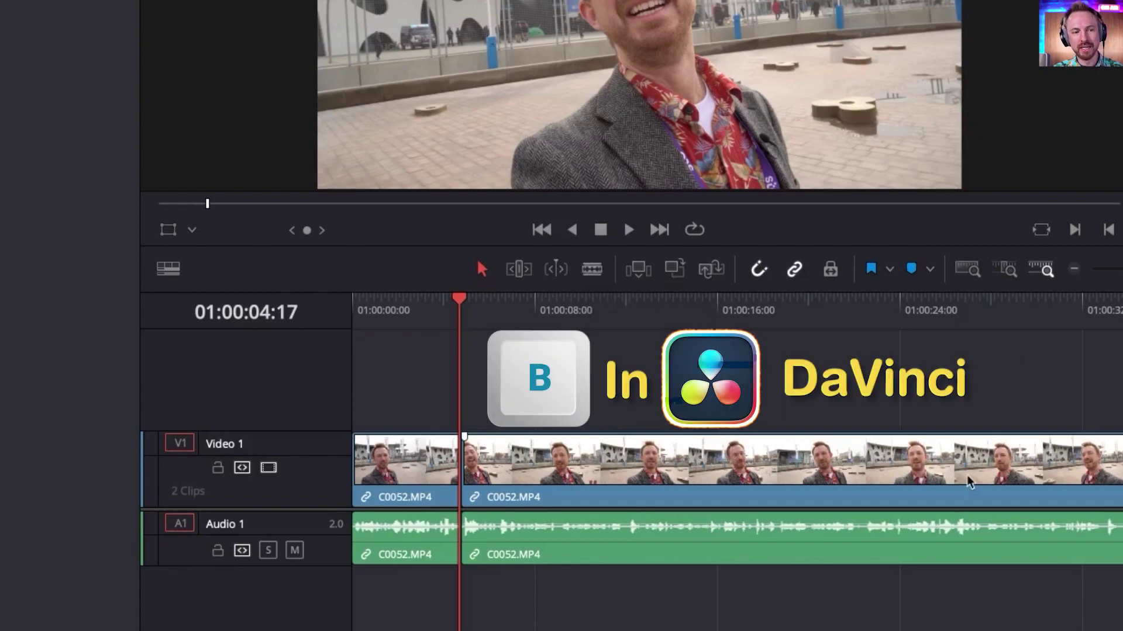
- Blade the long clip at 01:00:12 and 01:00:33 and lift the middle piece onto Video 2
key("b")
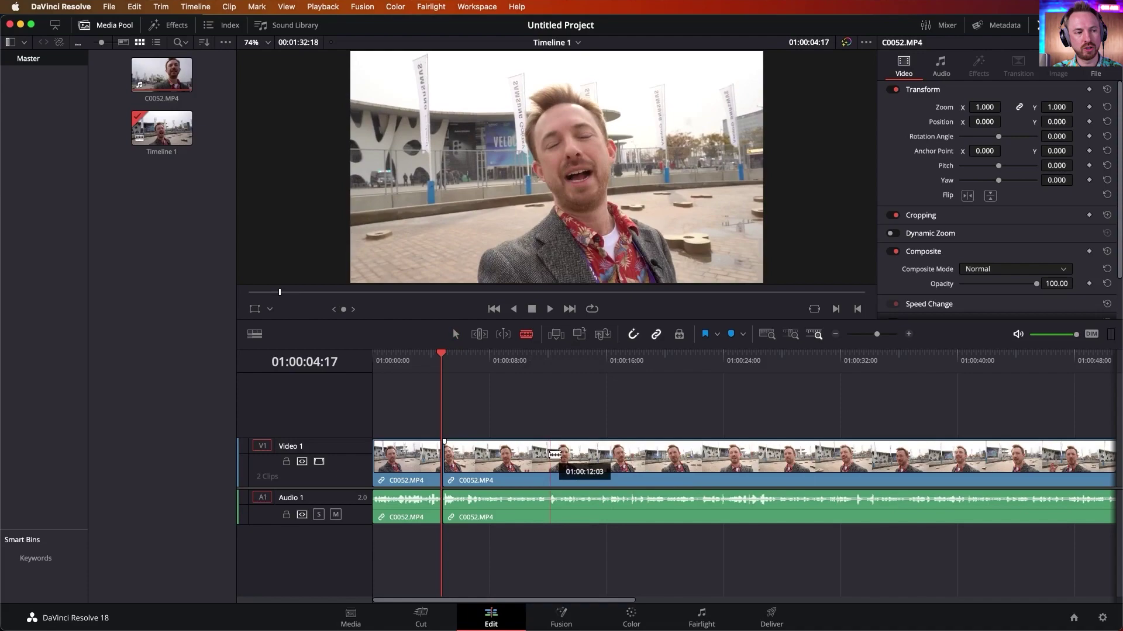
left_click(551, 455)
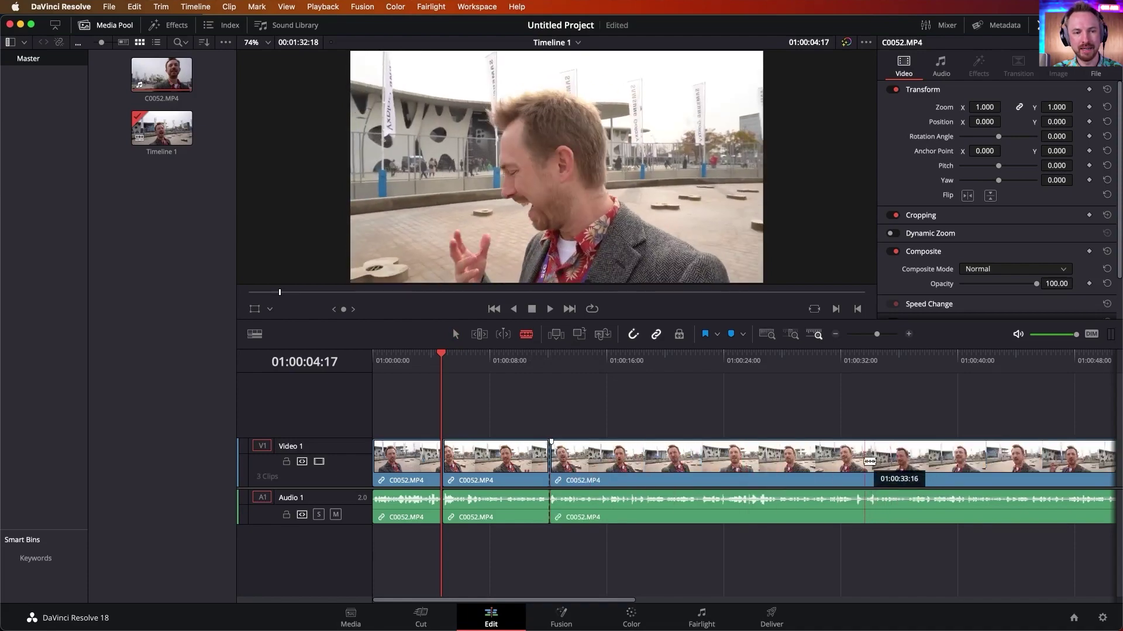
left_click(865, 462)
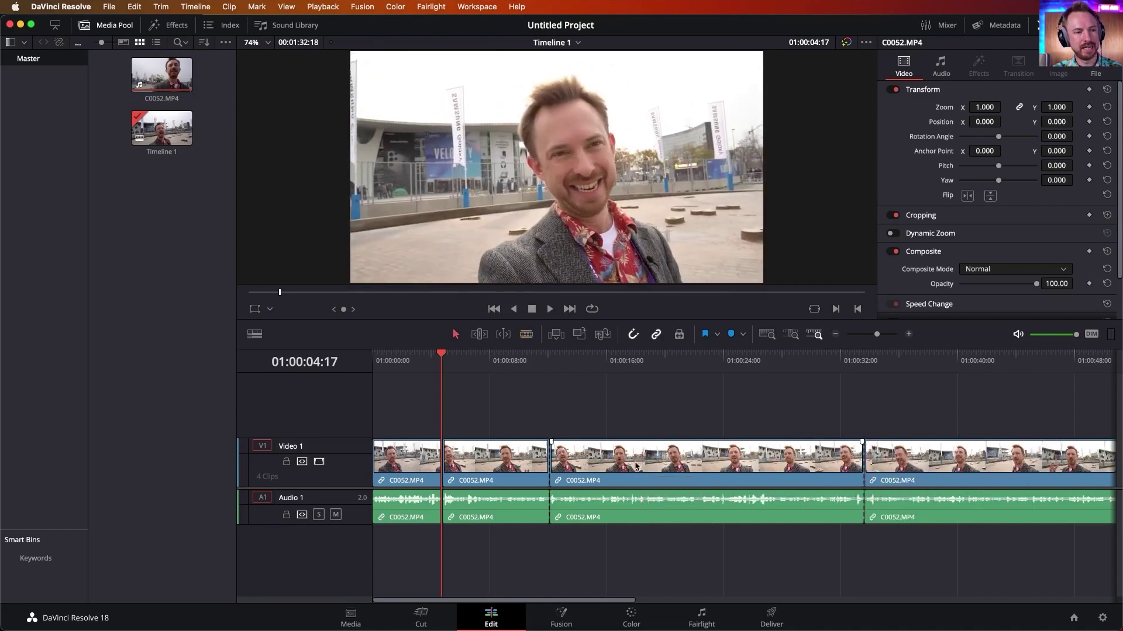
key("a")
left_click_drag(636, 468, 630, 421)
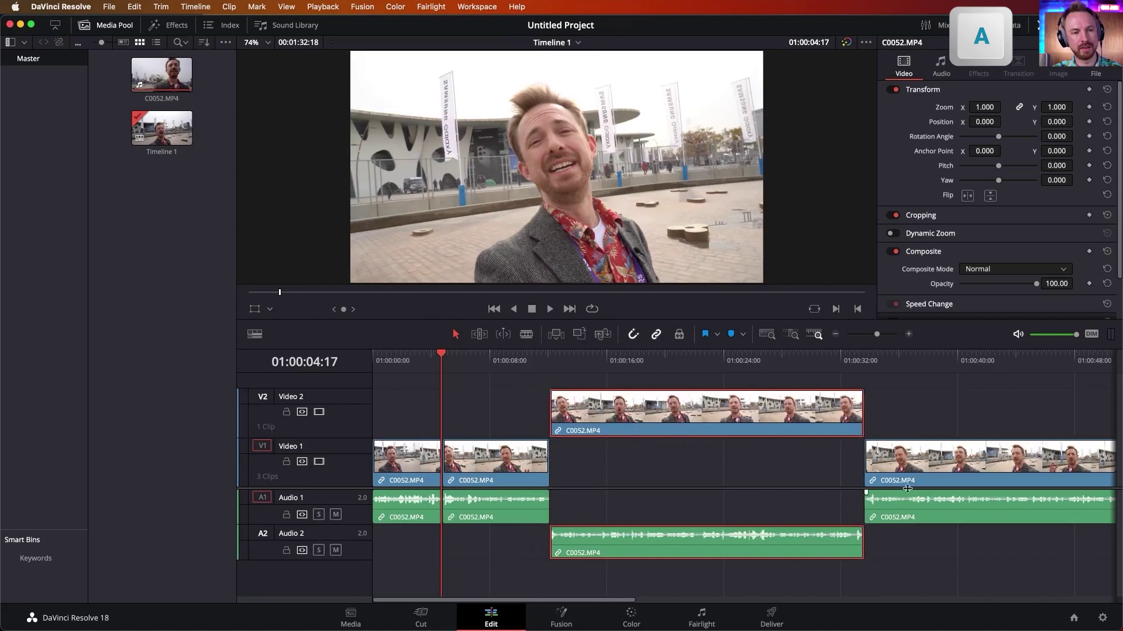
mouse_move(907, 488)
left_mouse_down()
mouse_move(843, 488)
mouse_move(907, 489)
left_mouse_up()
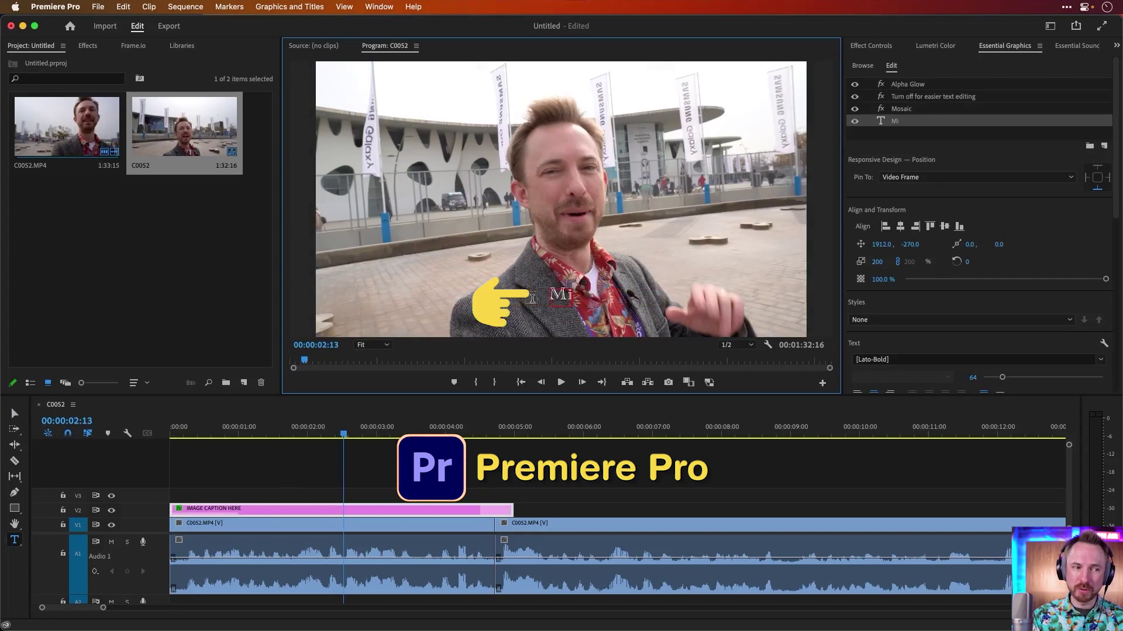
- Replace the Scroll title's placeholder text with the presenter's name followed by 'in Barcelona'
type("ke in Bar")
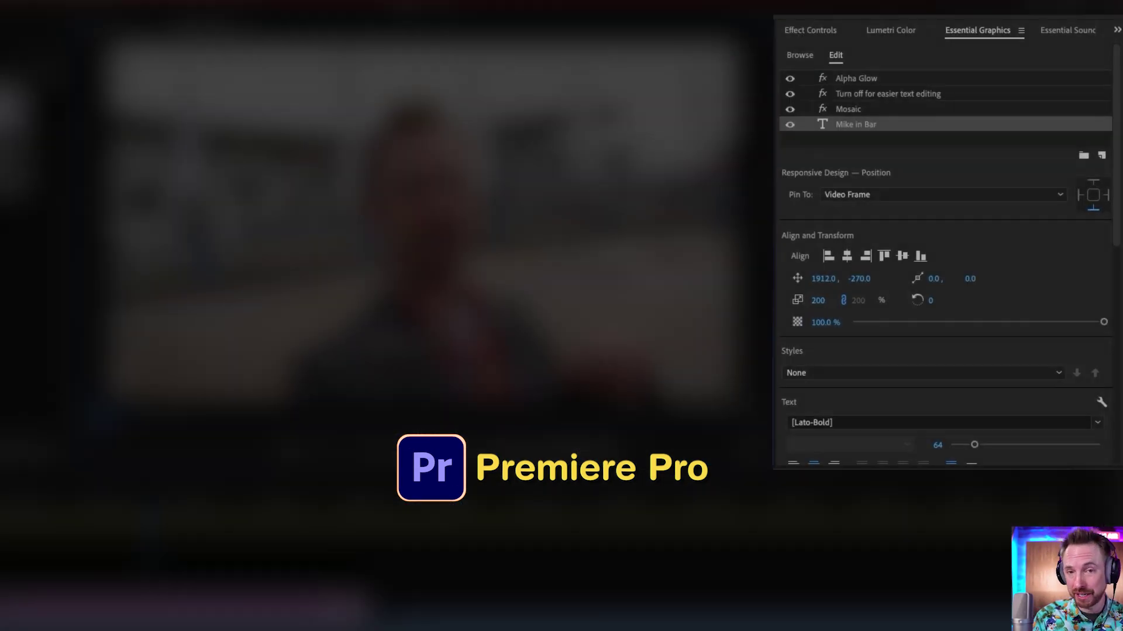
type("celona")
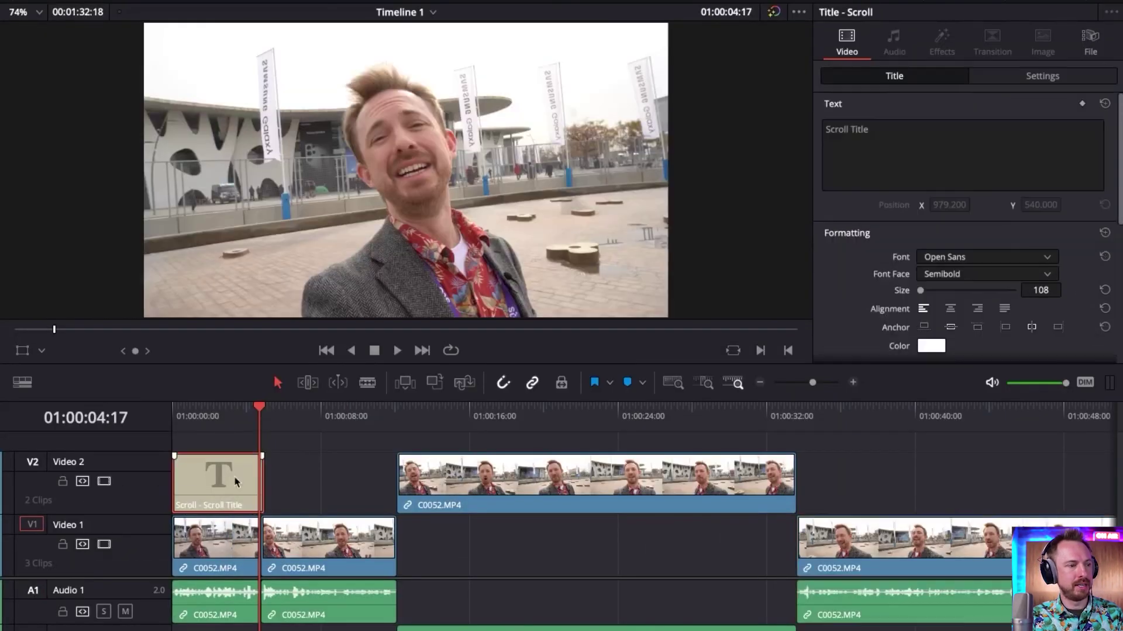
left_click(910, 130)
key("ctrl+a")
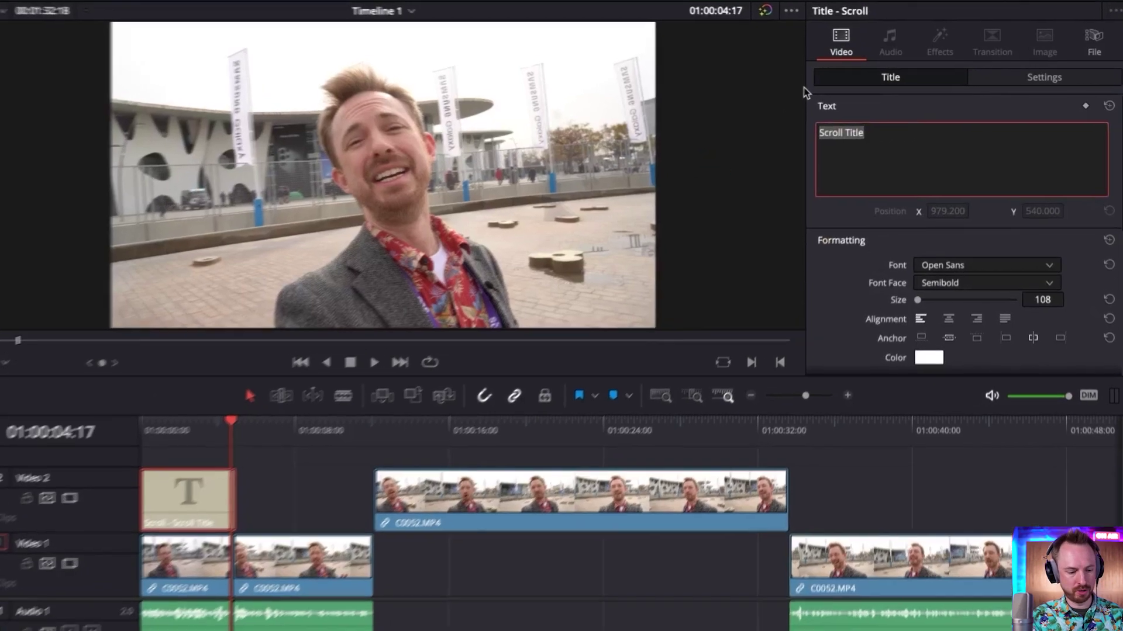
type("Mike in Barcelona")
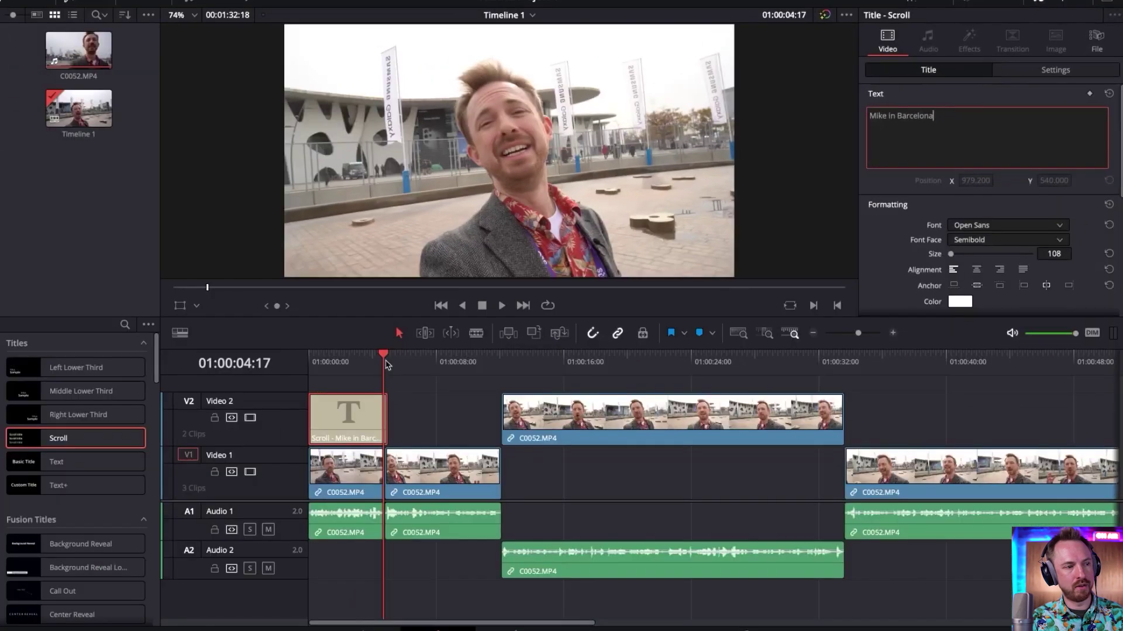
- Play the timeline from the start to preview the title
left_click_drag(182, 446, 88, 447)
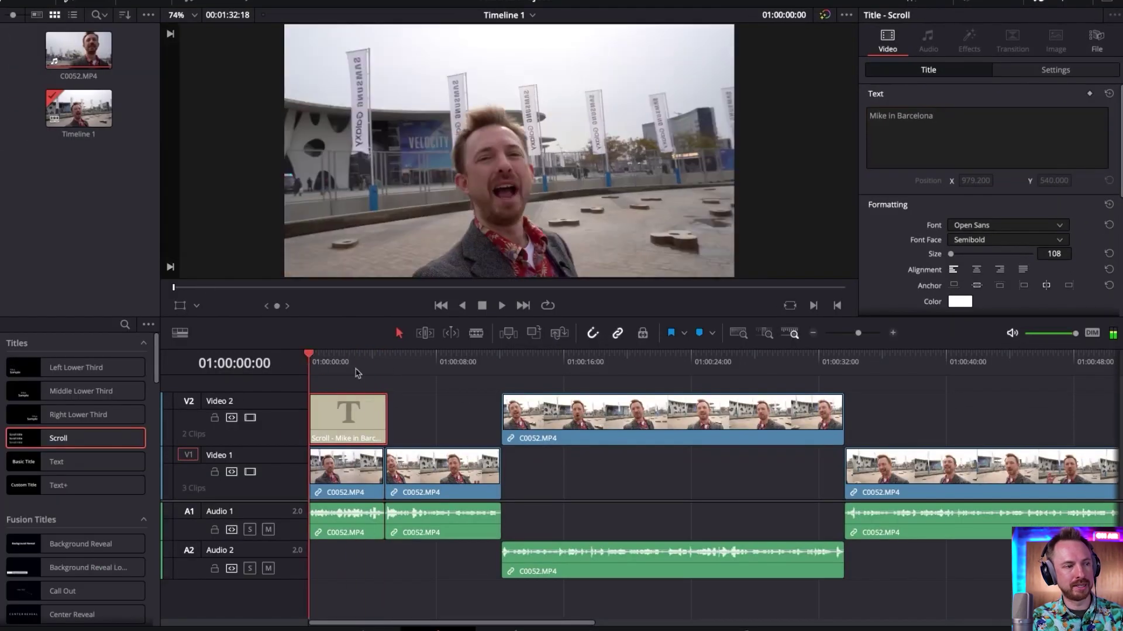
key("space")
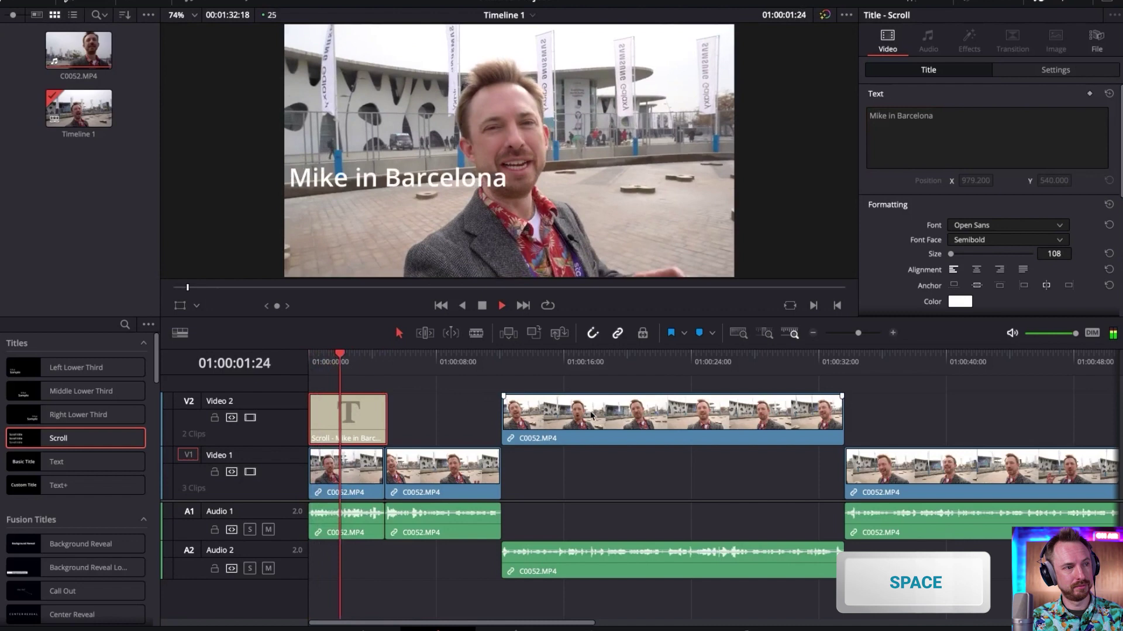
key("space")
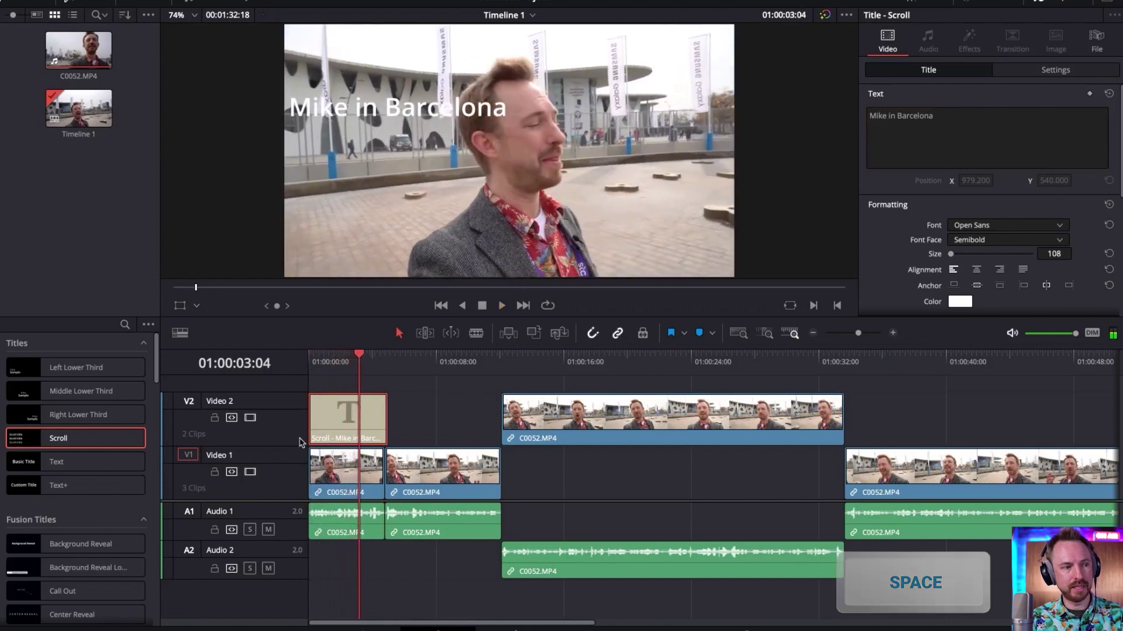
- Set the title to Phosphate Inline font at size 148, coloured red
left_click(1053, 225)
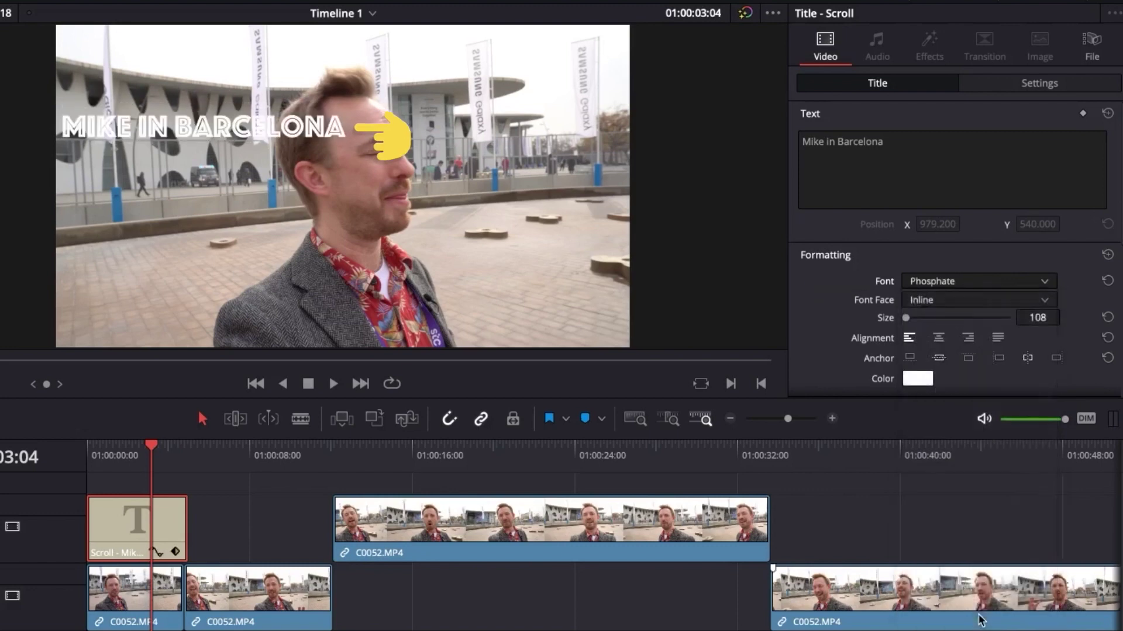
left_click_drag(931, 325, 908, 323)
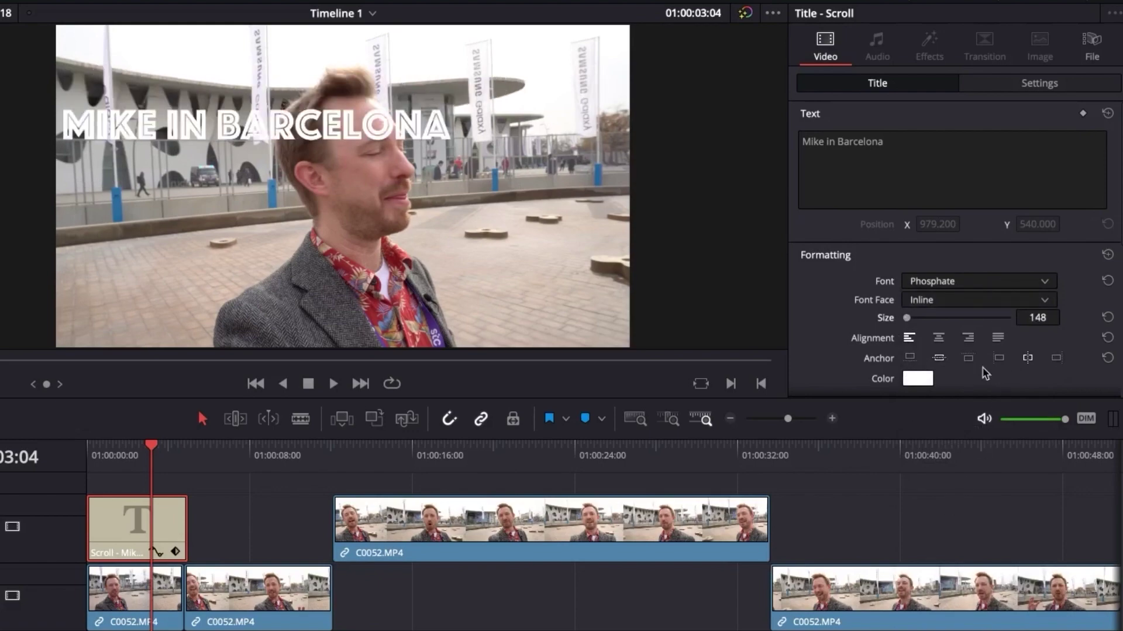
left_click(917, 378)
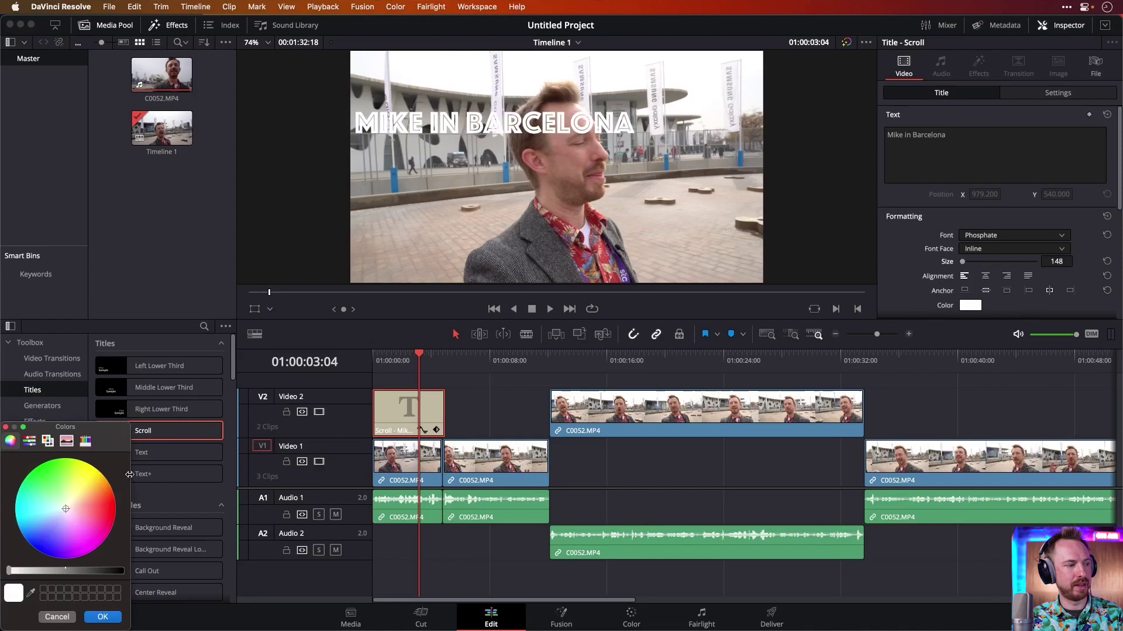
left_click_drag(113, 516, 114, 510)
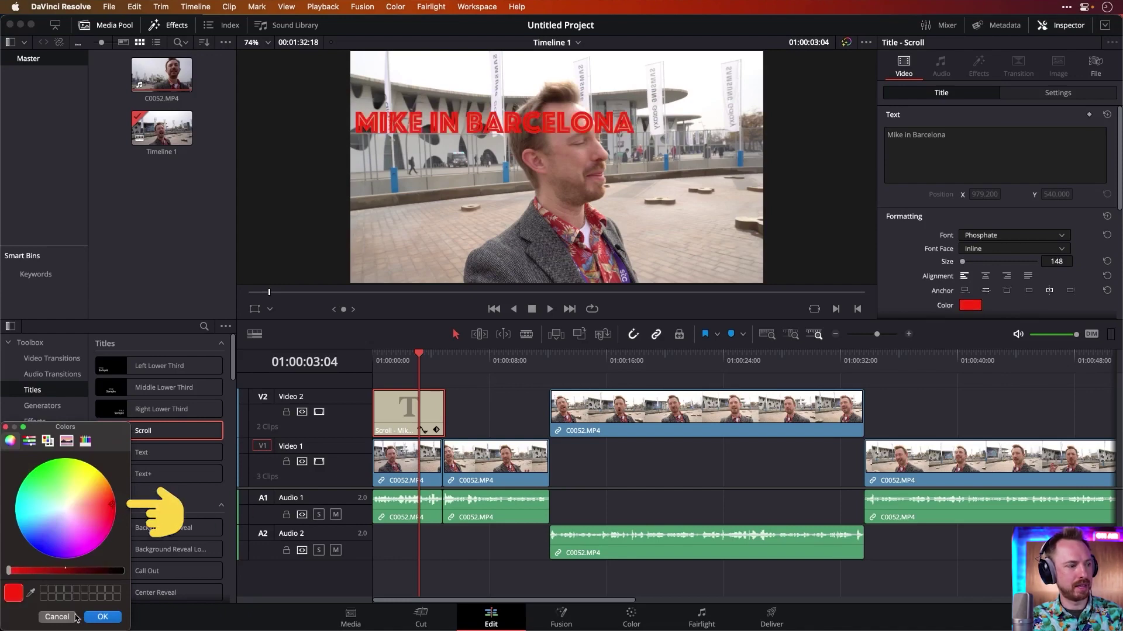
left_click(102, 617)
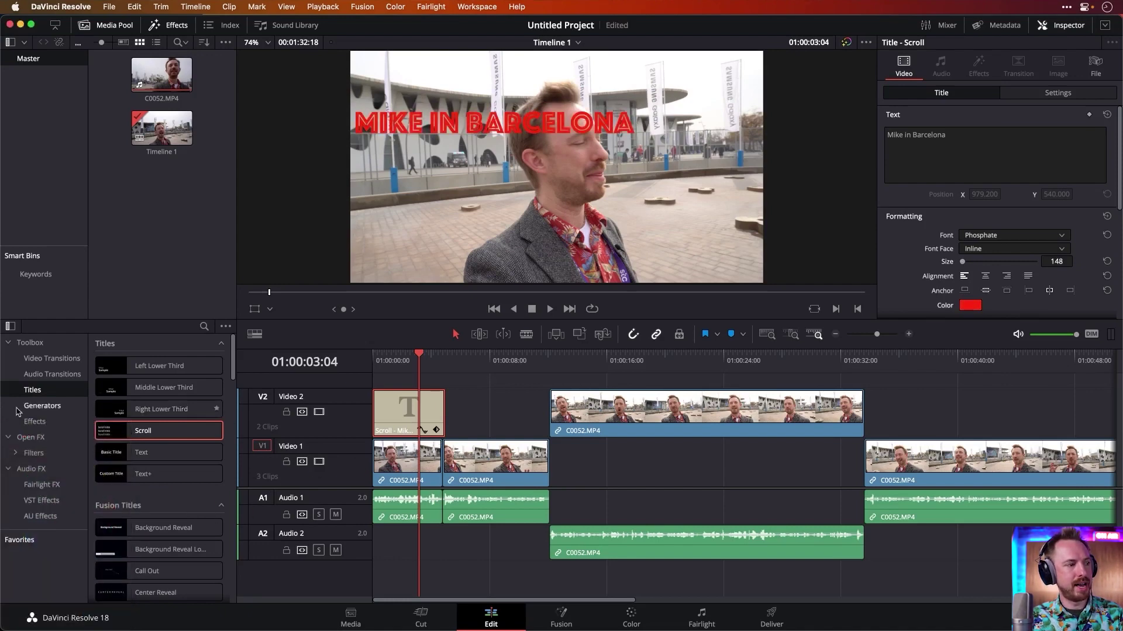
- Add a Drop Warp video transition to the end of the title clip
left_click(33, 361)
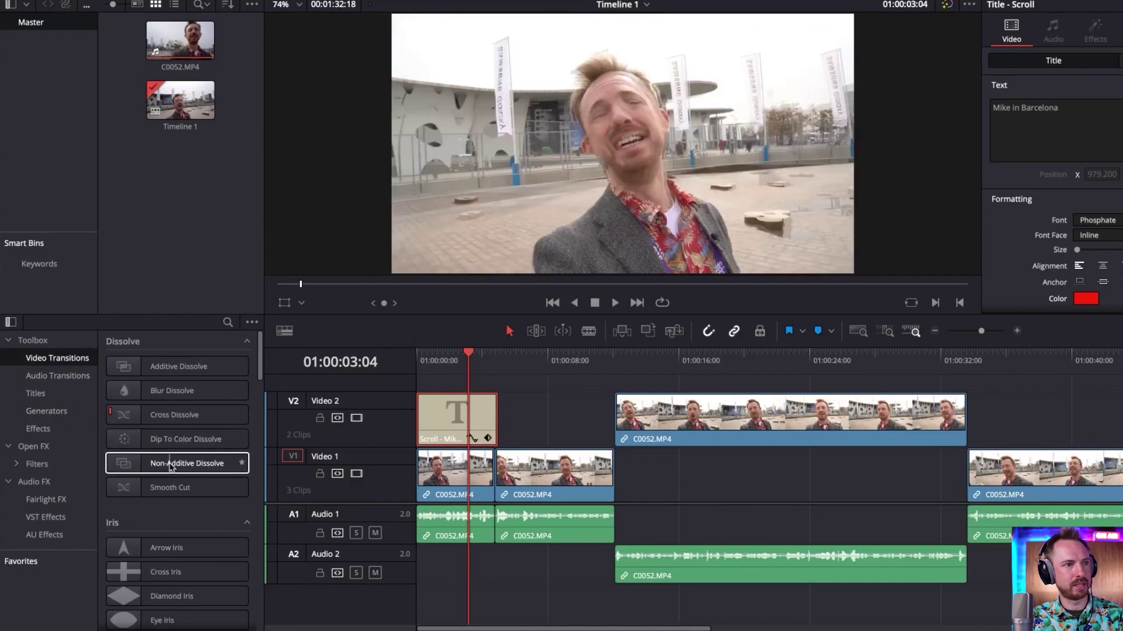
scroll(175, 391, "down", 12)
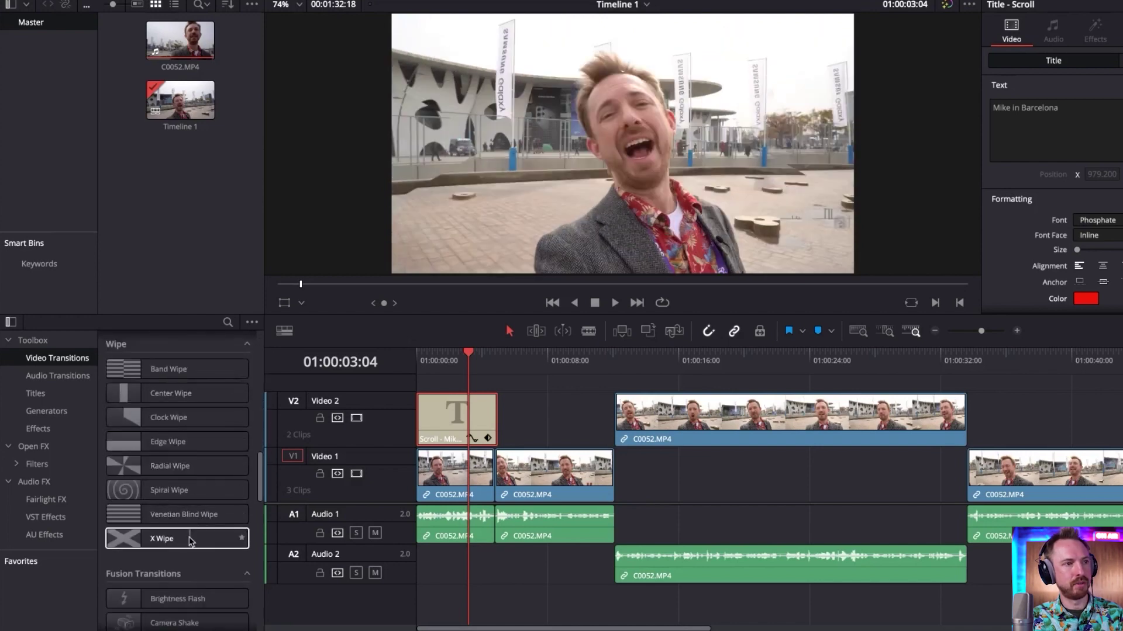
scroll(186, 425, "down", 5)
scroll(186, 425, "down", 3)
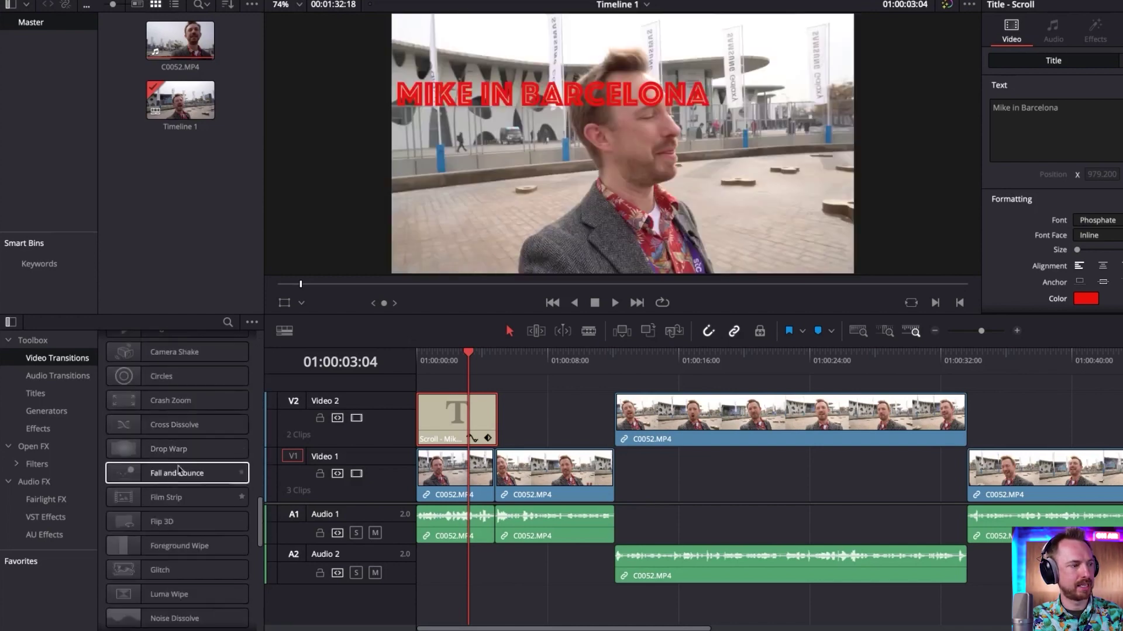
left_click_drag(181, 449, 498, 414)
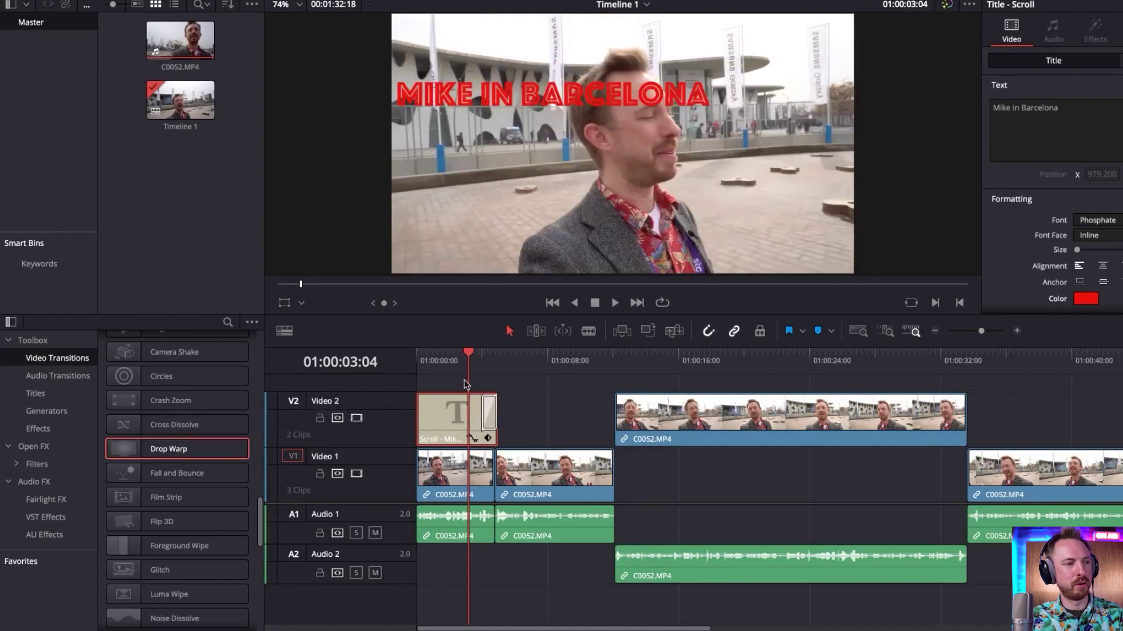
- Preview the transition from the timeline start, then move to the Fusion page
key("Home")
key("space")
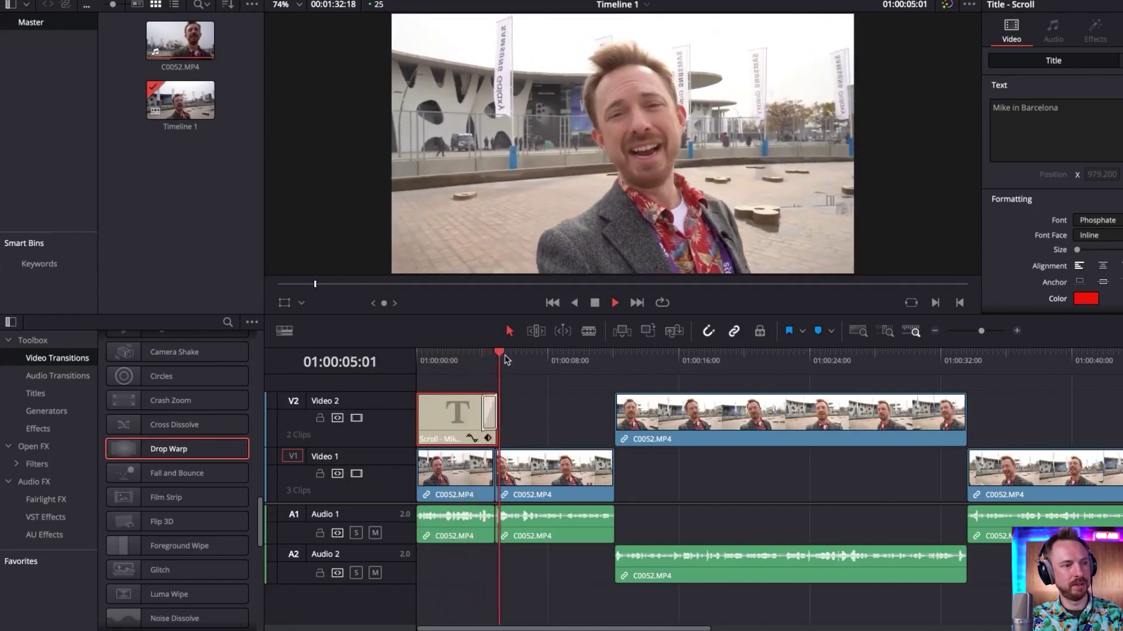
key("space")
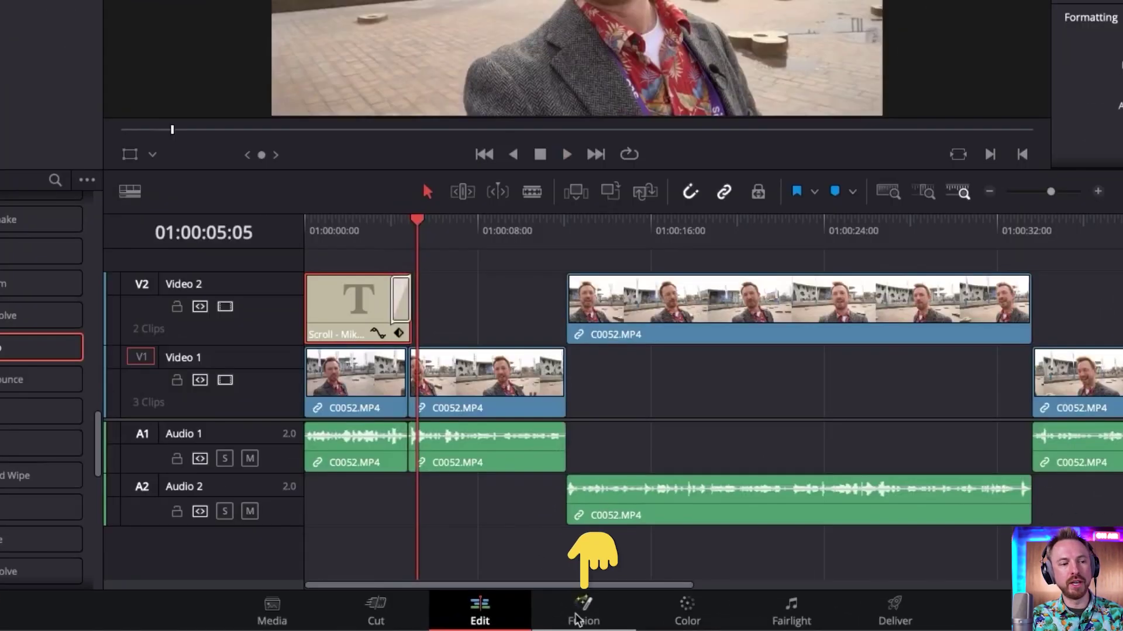
left_click(561, 617)
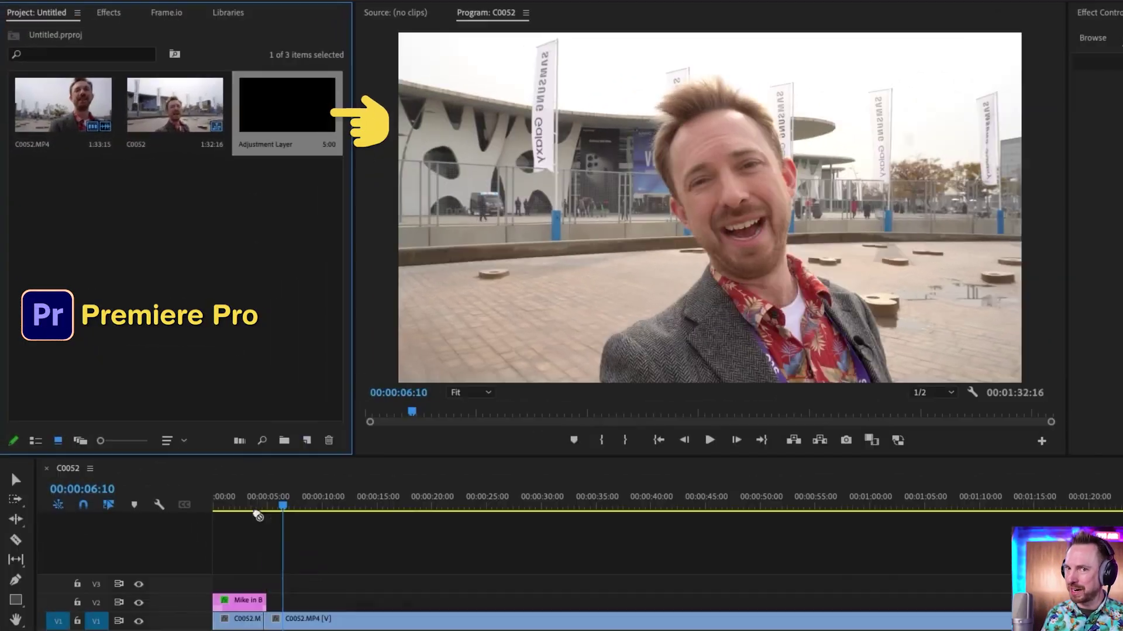
- Place an adjustment layer on V3 at the timeline start and extend its length
left_click_drag(233, 134, 210, 495)
left_click_drag(264, 581, 678, 582)
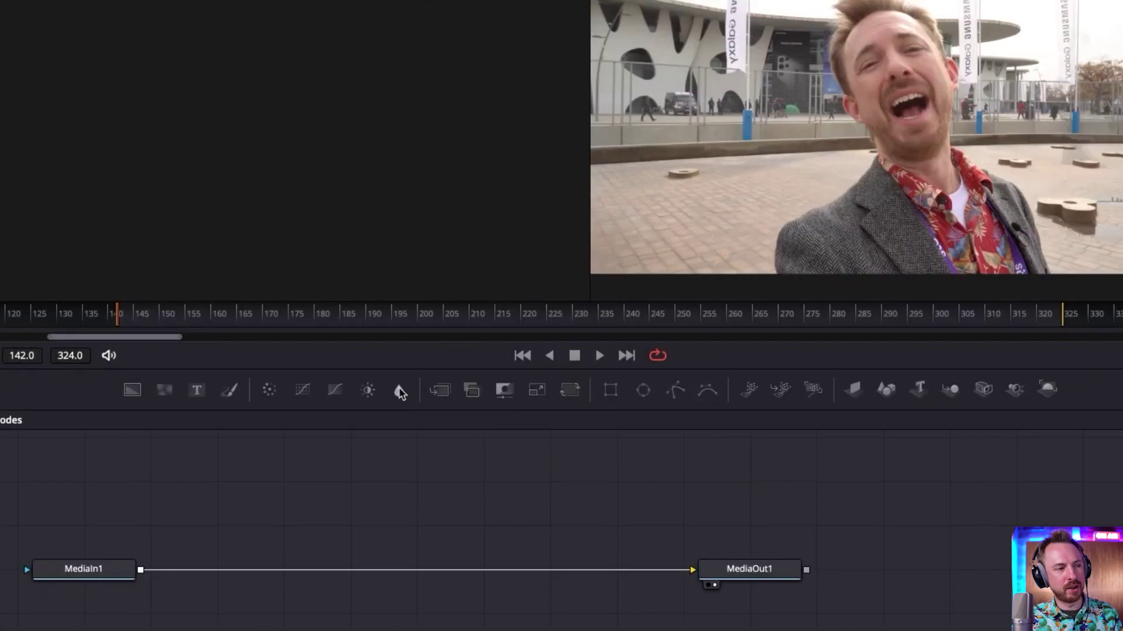
- Add Blur1 masked by Rectangle1, and size and position the rectangle over the left flag
left_click(400, 392)
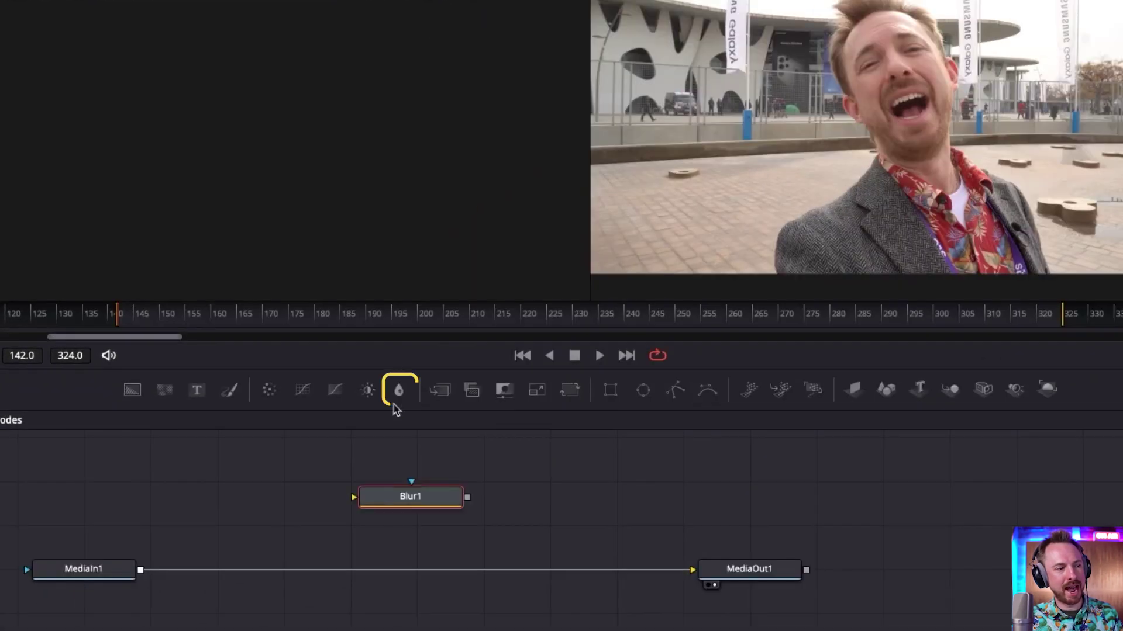
left_click(610, 392)
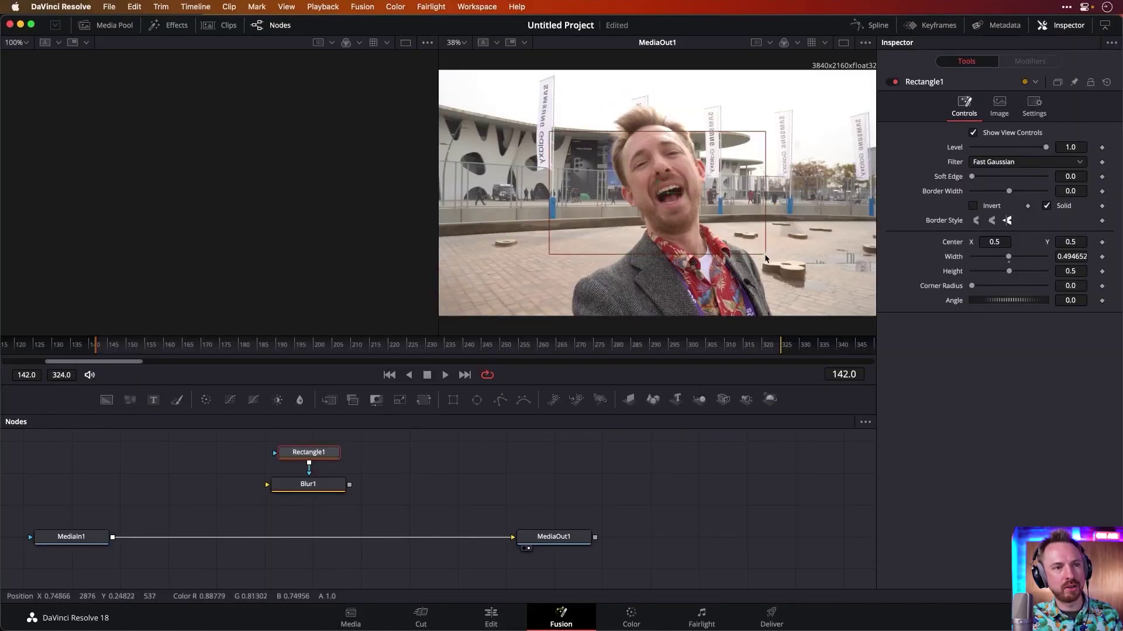
left_click_drag(1042, 189, 855, 191)
left_click_drag(629, 255, 648, 252)
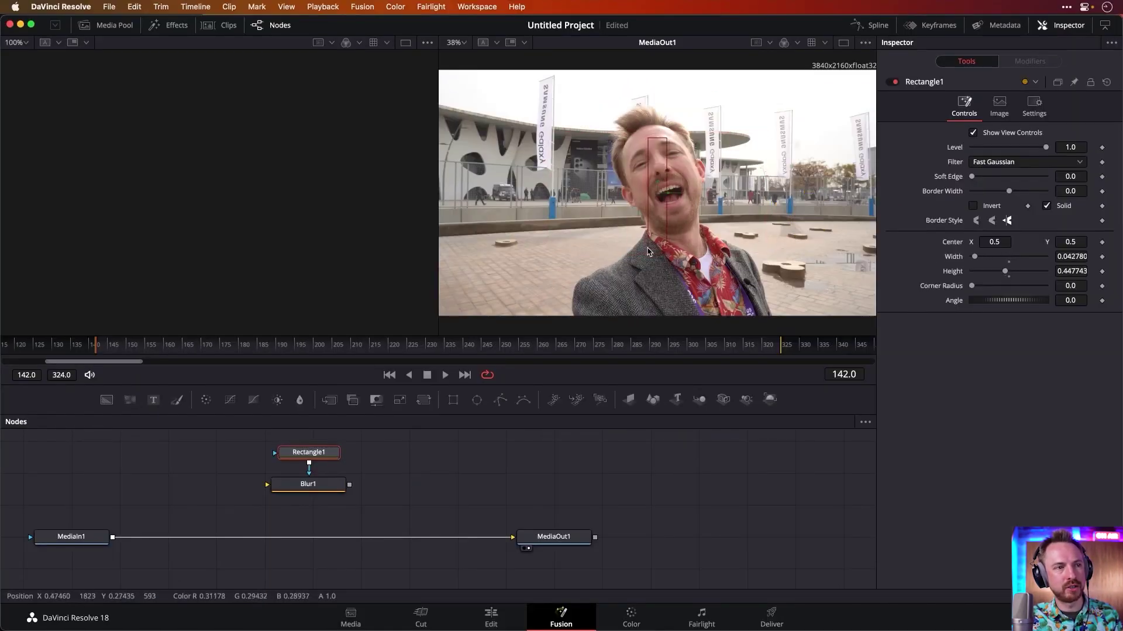
left_click_drag(659, 196, 544, 132)
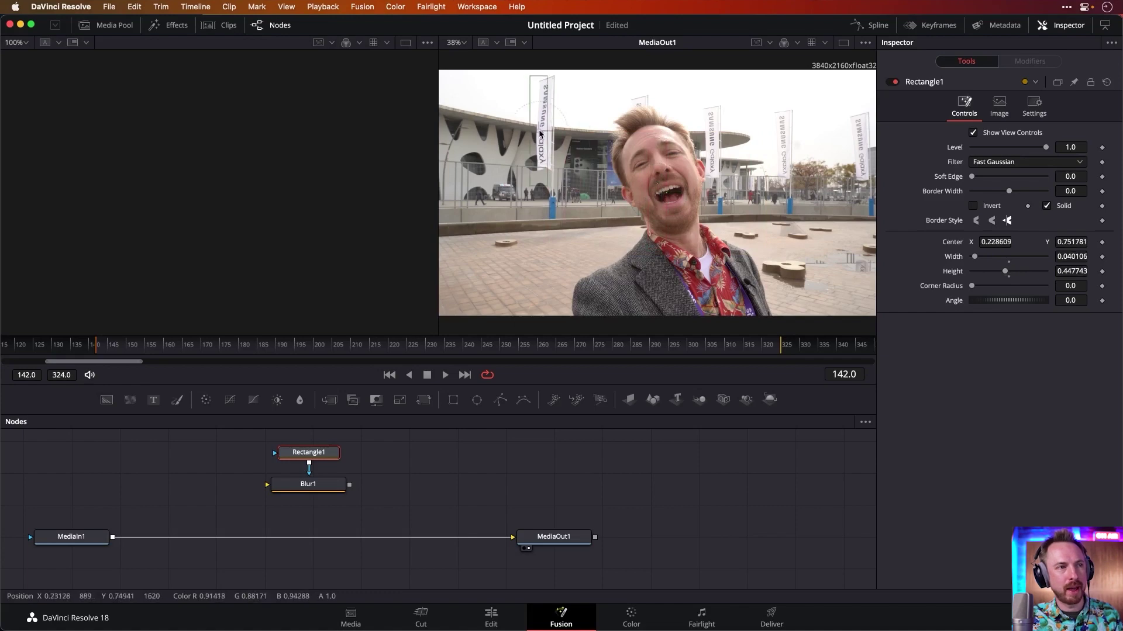
left_click_drag(362, 185, 364, 183)
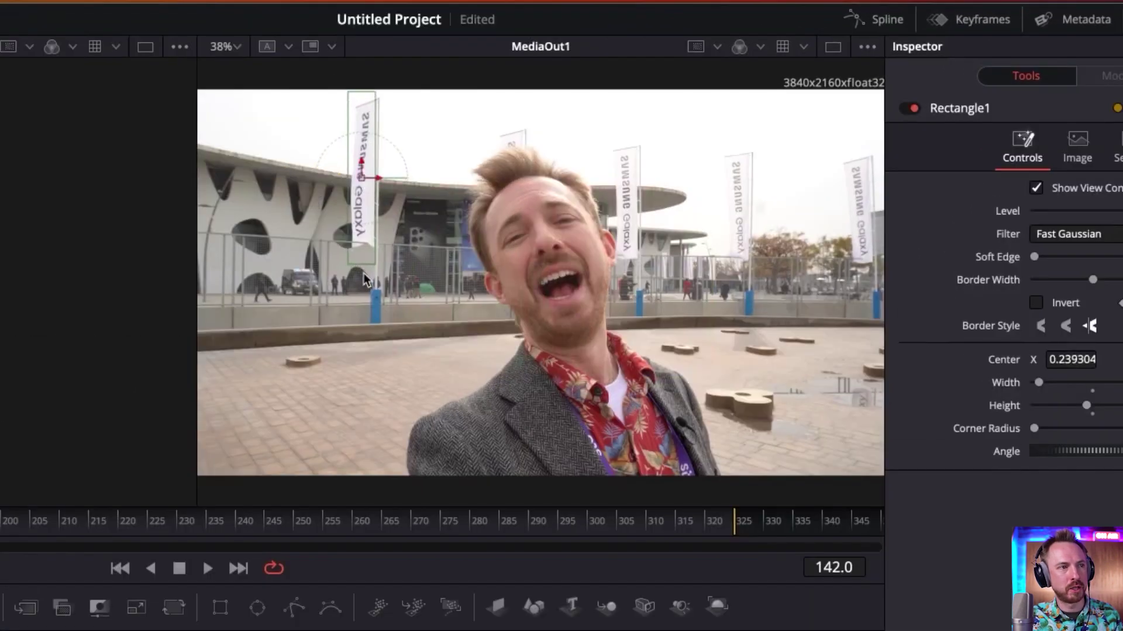
left_click_drag(362, 260, 363, 257)
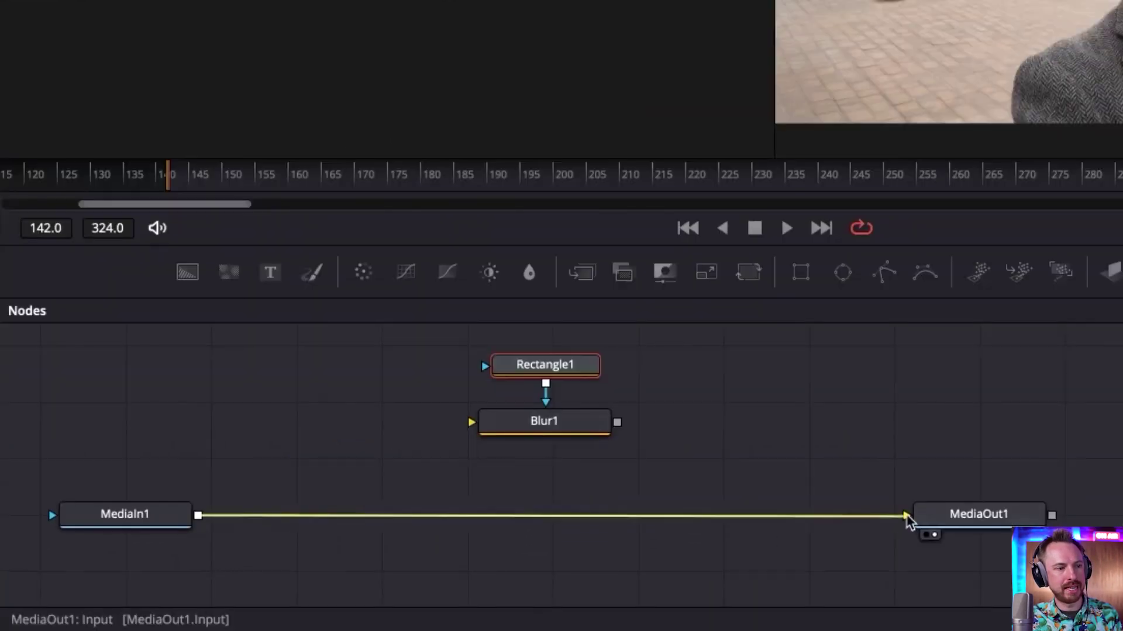
- Wire MediaIn1 into Blur1 and Blur1's output into MediaOut1
left_click_drag(509, 537, 271, 487)
left_click_drag(480, 428, 477, 427)
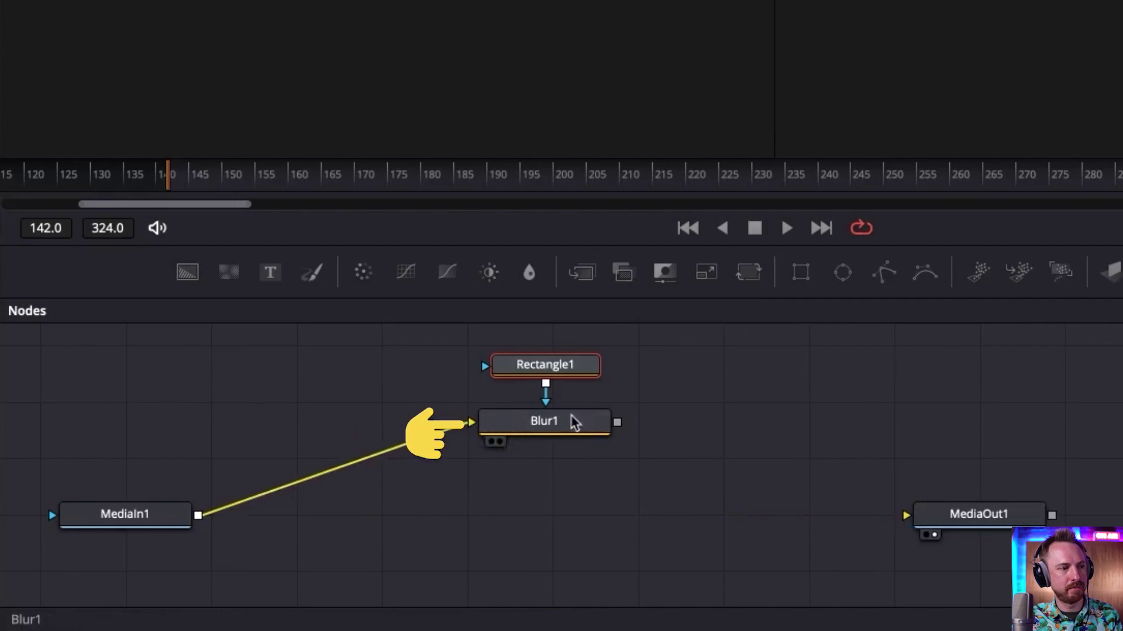
left_click_drag(617, 423, 922, 531)
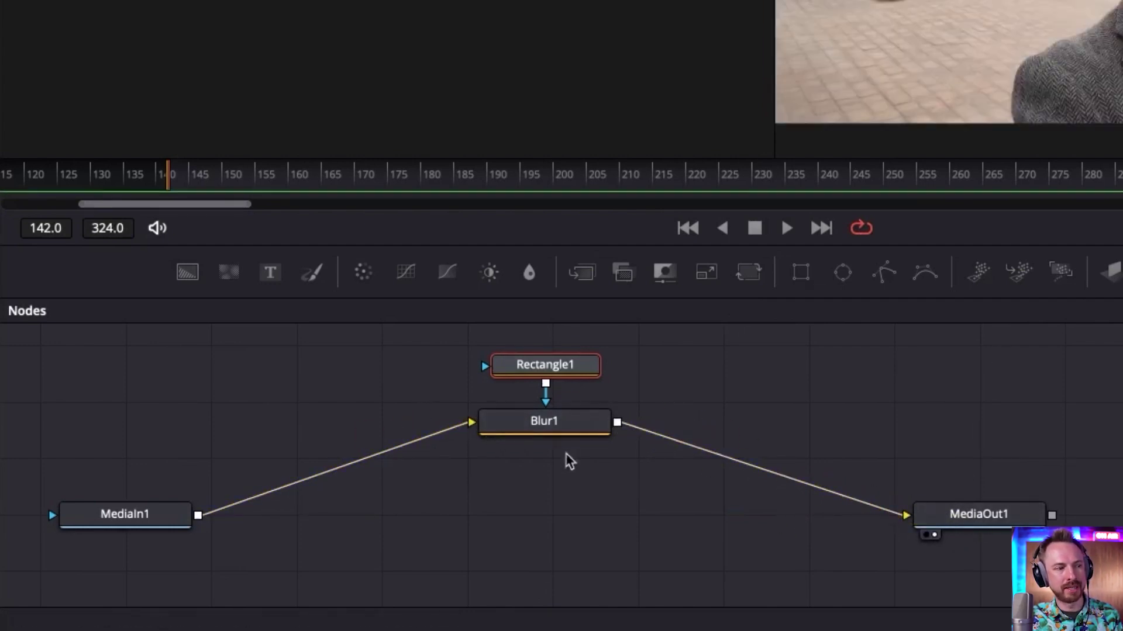
- Test Blur1's Blur Size, raising it to 41 and then back to 0
left_click(544, 429)
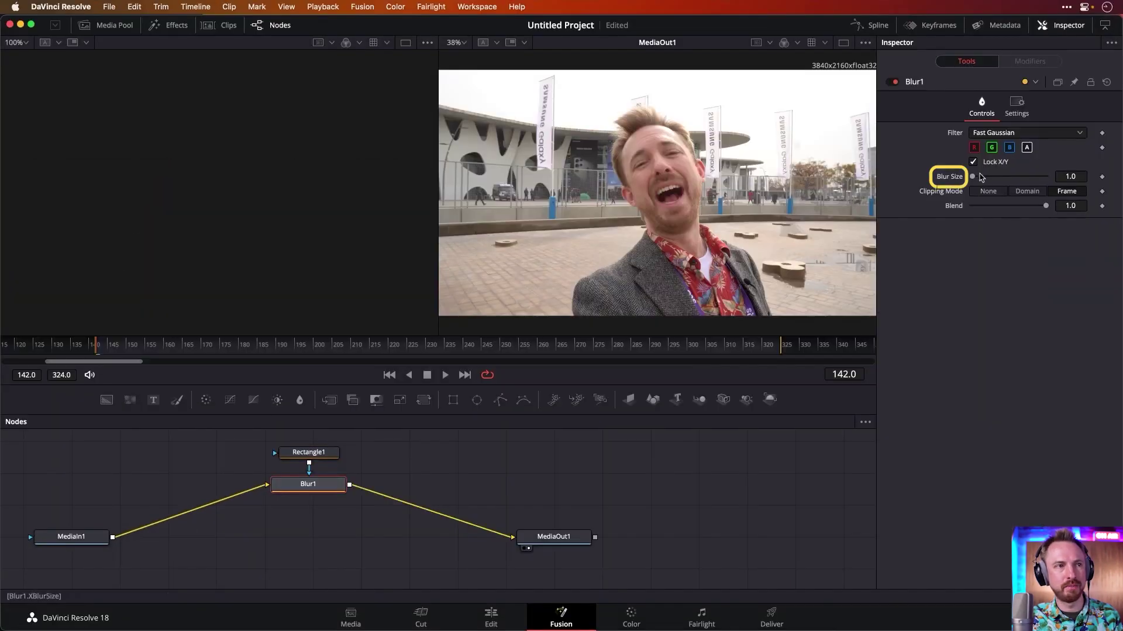
left_click_drag(981, 178, 1002, 176)
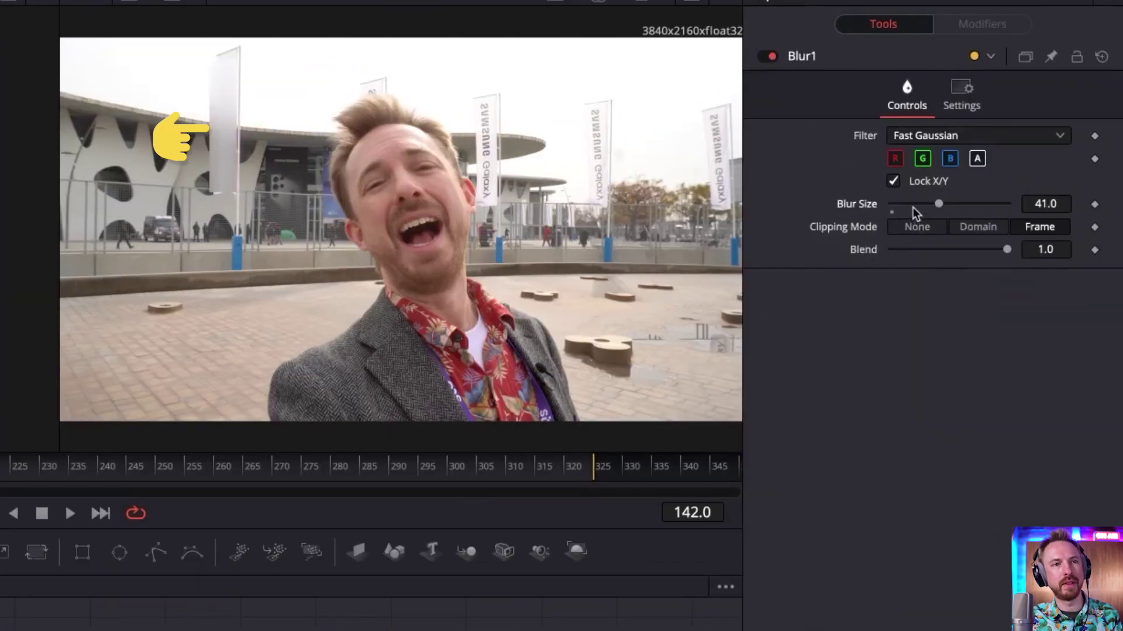
left_click_drag(912, 208, 898, 205)
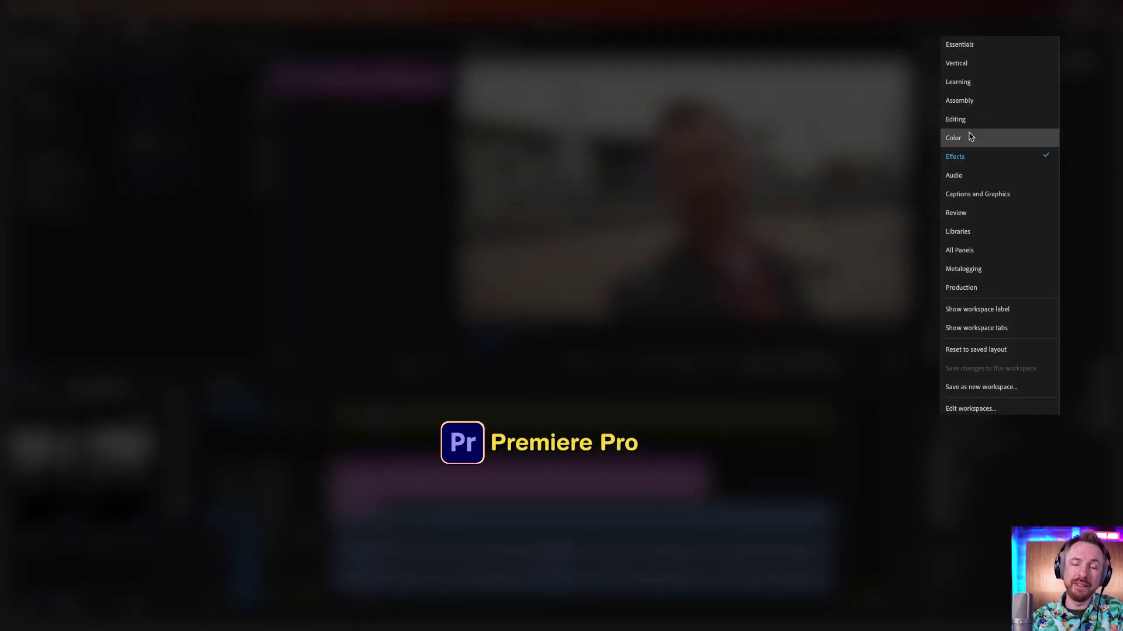
- Switch to the Color workspace
left_click(964, 144)
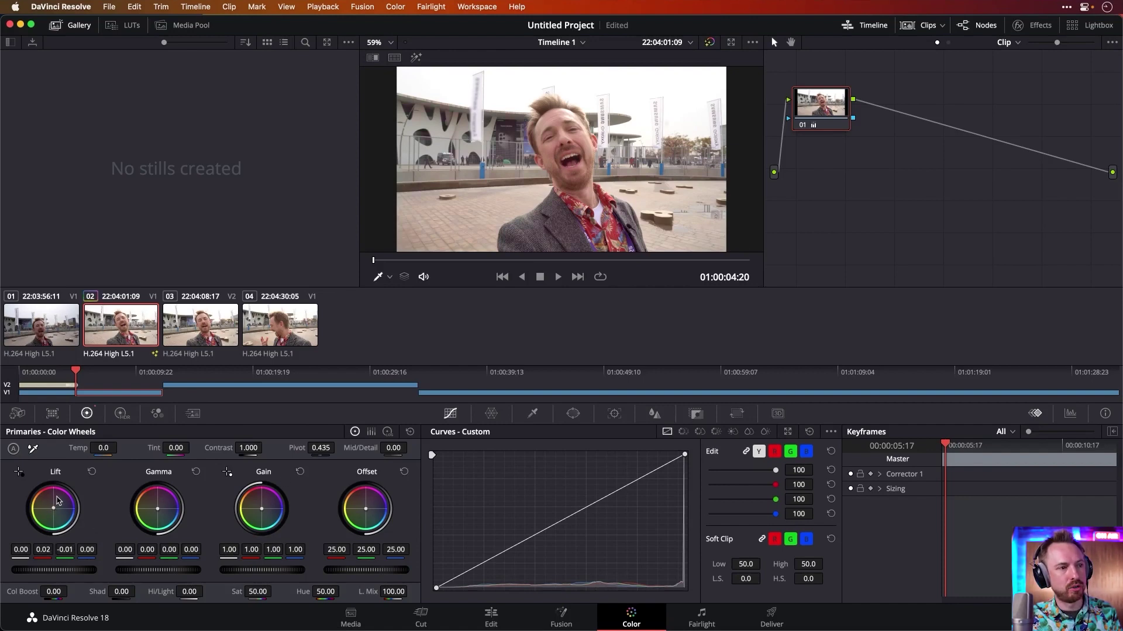
- Nudge the Lift and Gamma balance pucks and shape two points on the Custom curve
left_click_drag(58, 500, 60, 526)
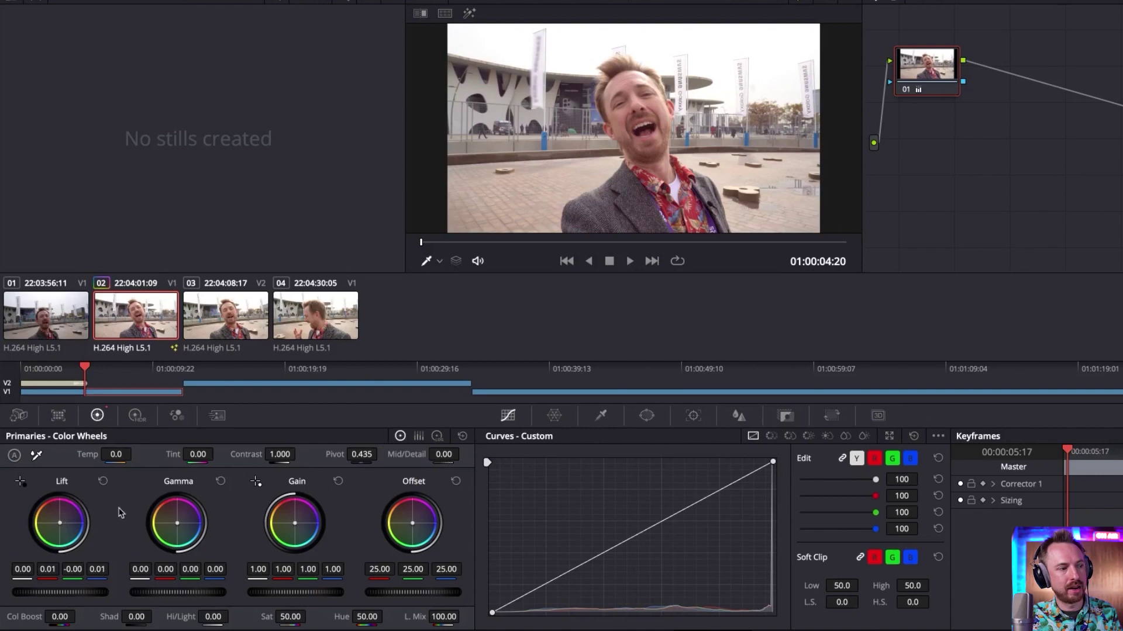
left_click_drag(177, 527, 194, 543)
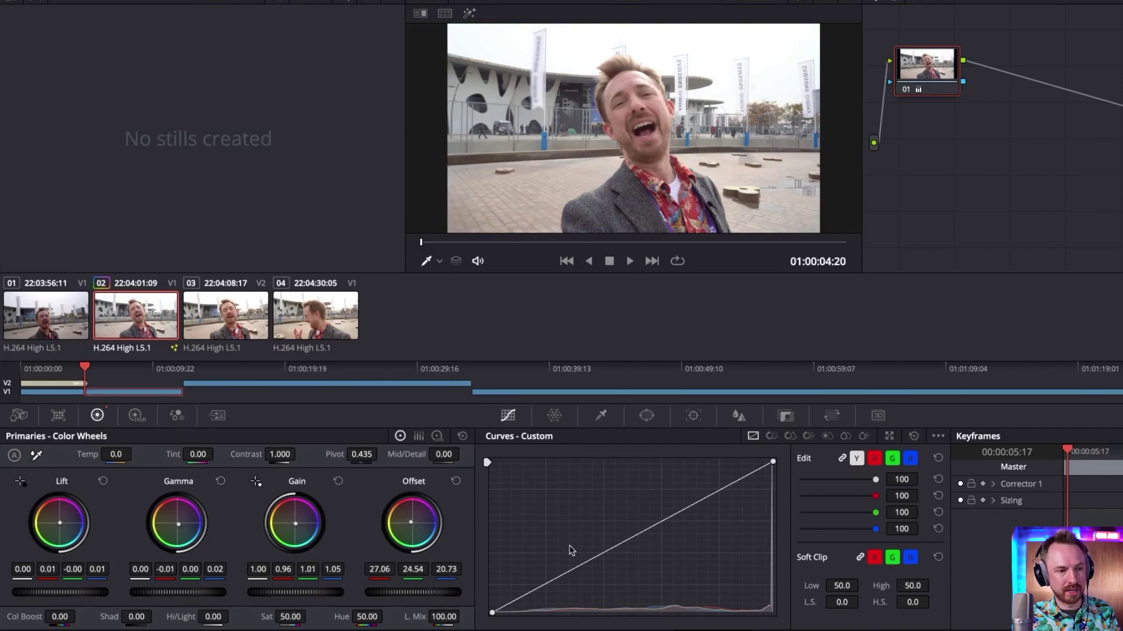
mouse_move(566, 572)
left_mouse_down()
mouse_move(556, 556)
mouse_move(566, 580)
left_mouse_up()
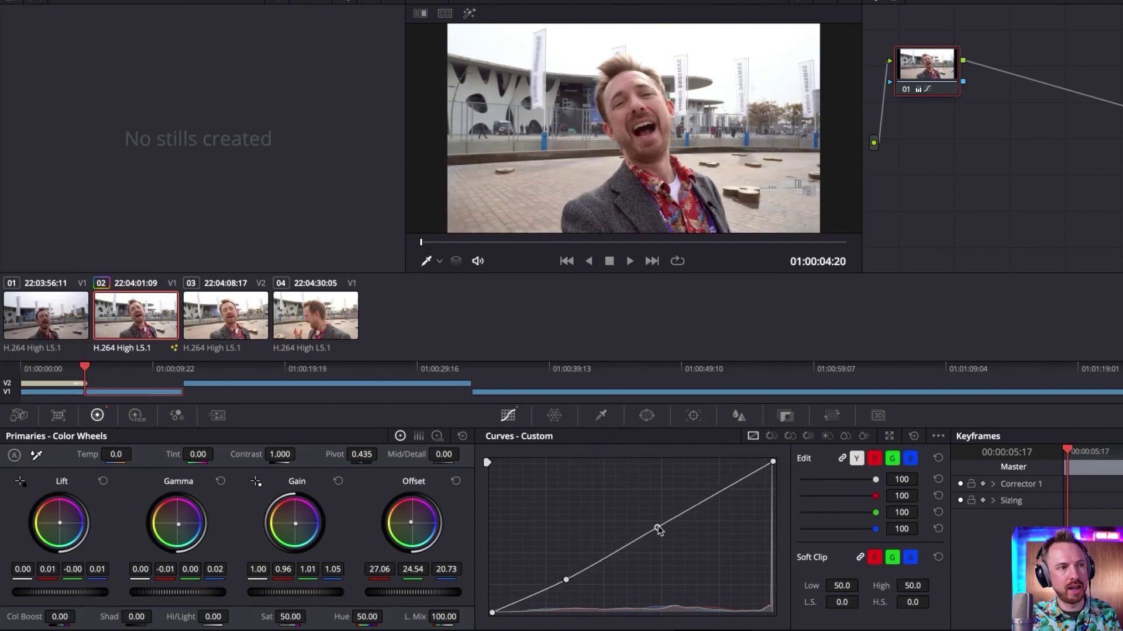
left_click_drag(659, 530, 669, 532)
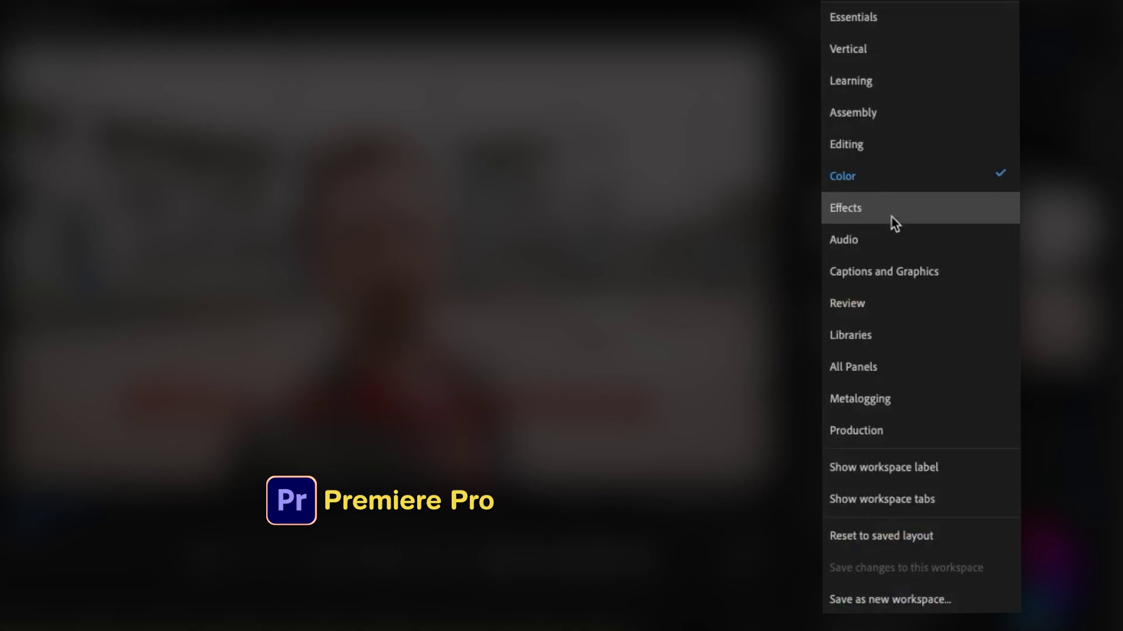
- Switch to the Audio workspace
left_click(890, 233)
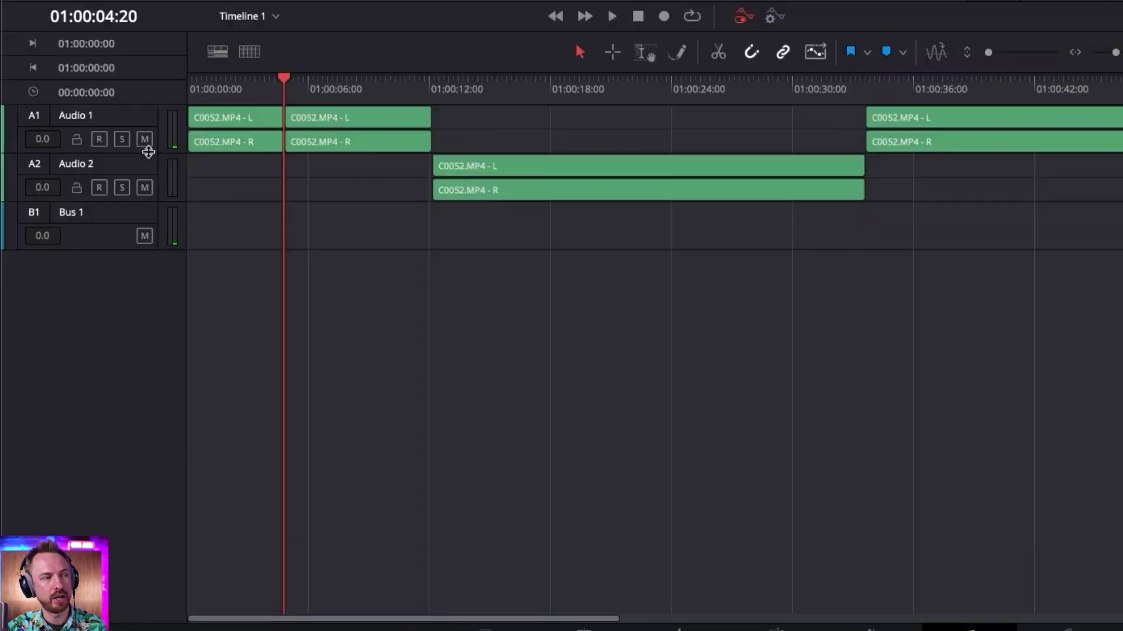
- Make the Audio 1 and Audio 2 tracks taller, then move the Audio 2 clip into Audio 1's gap
left_click_drag(113, 261, 113, 381)
left_click_drag(155, 326, 150, 469)
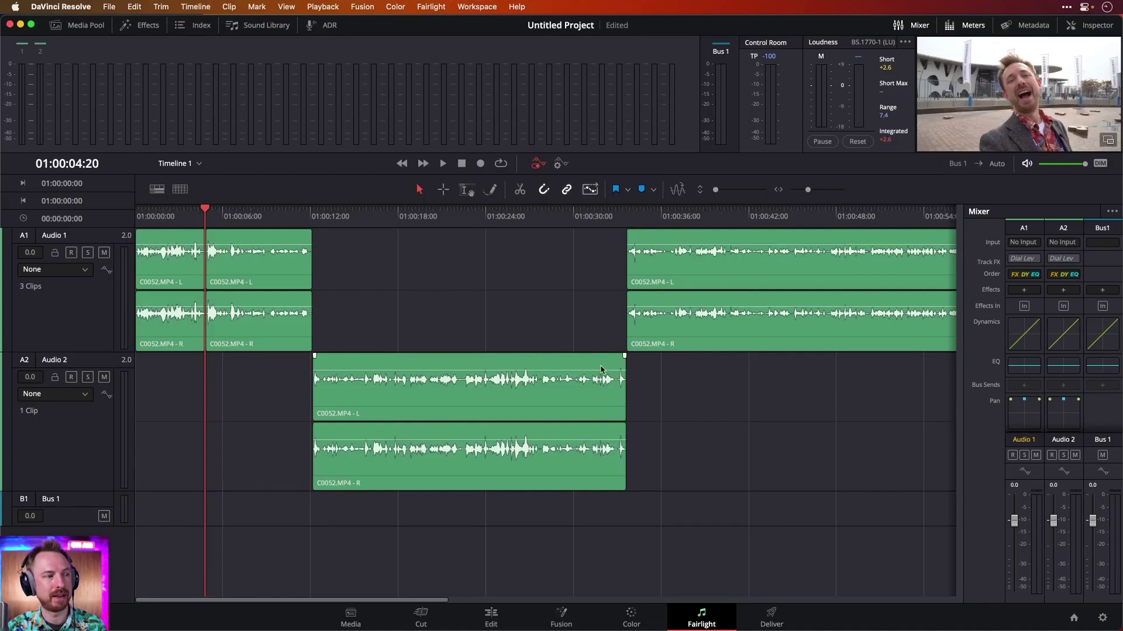
left_click_drag(504, 416, 509, 338)
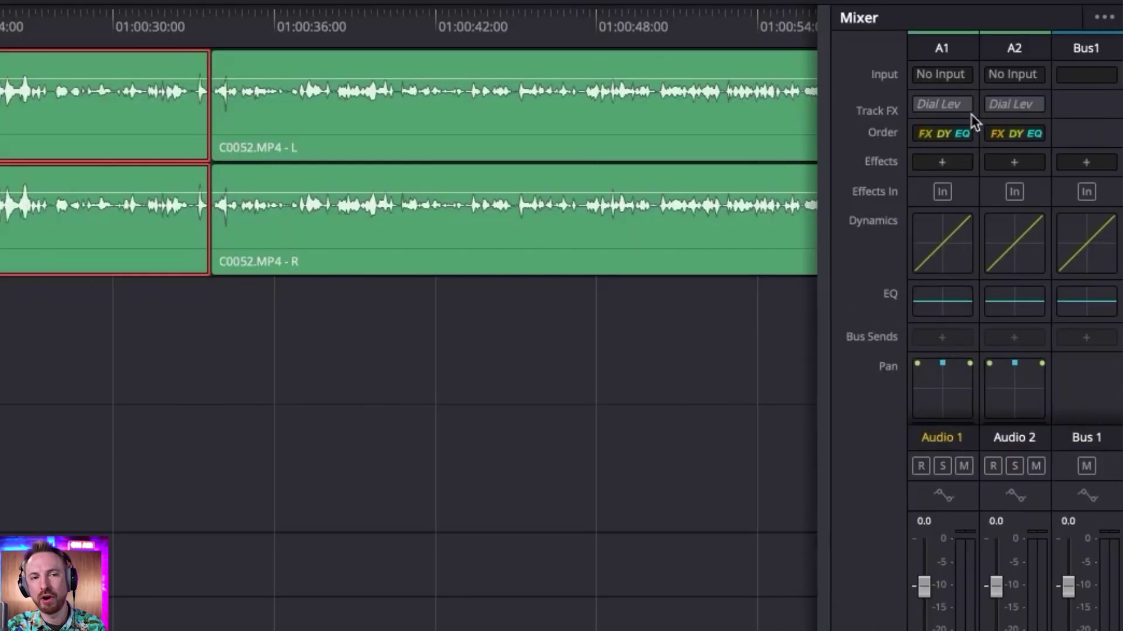
- Add Restoration > Noise Reduction to Audio 1 and play back to hear the noise
left_click(944, 162)
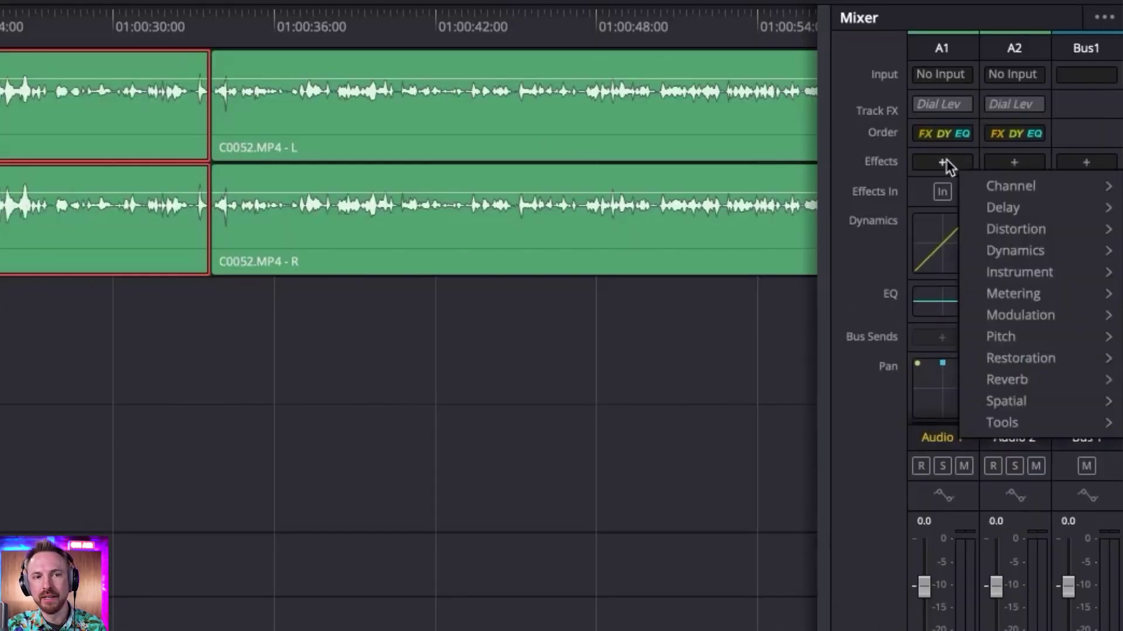
mouse_move(999, 230)
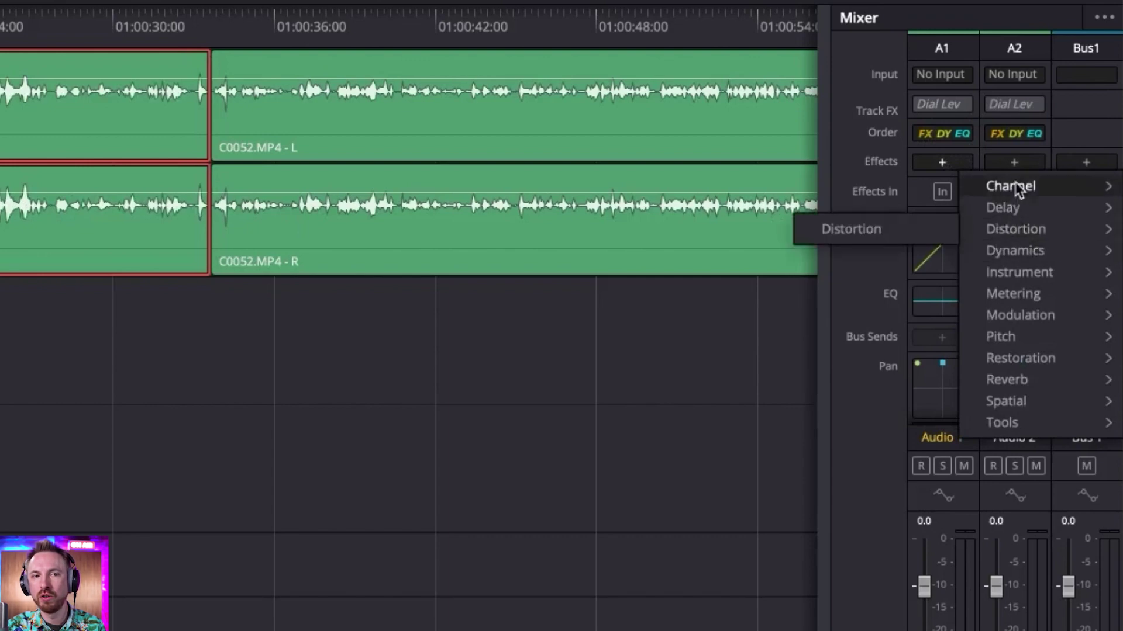
mouse_move(1014, 359)
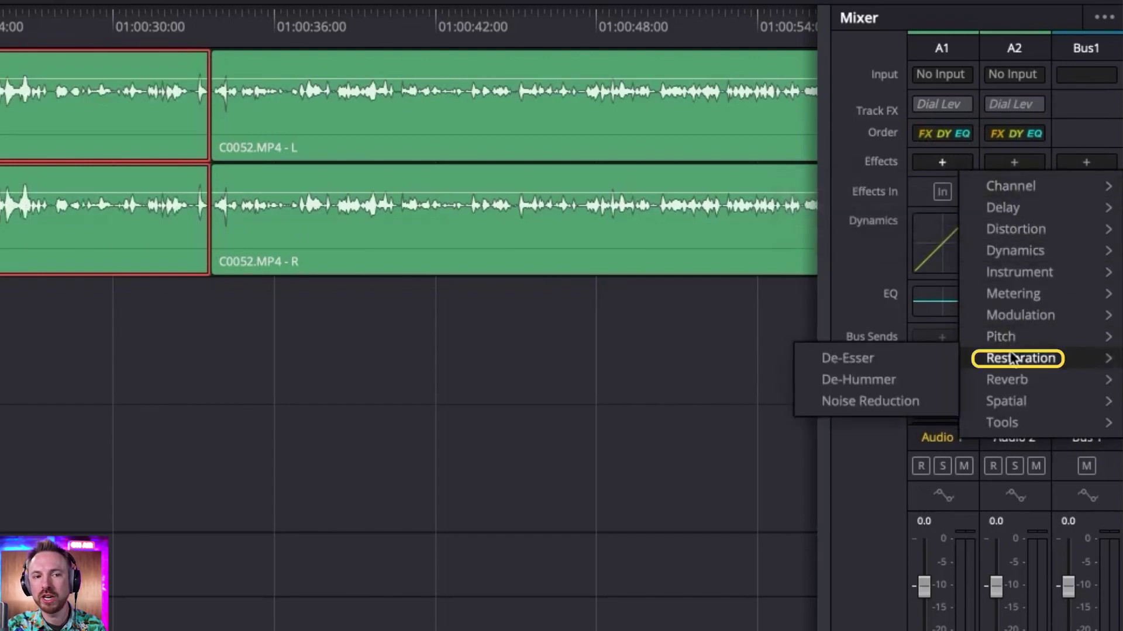
left_click(883, 407)
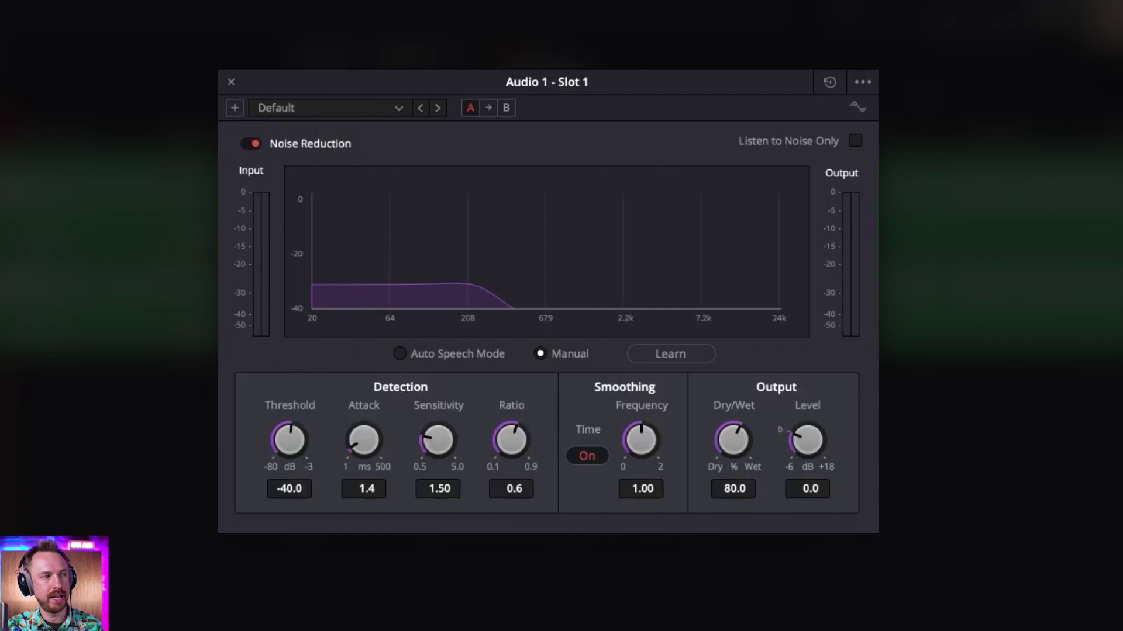
key("space")
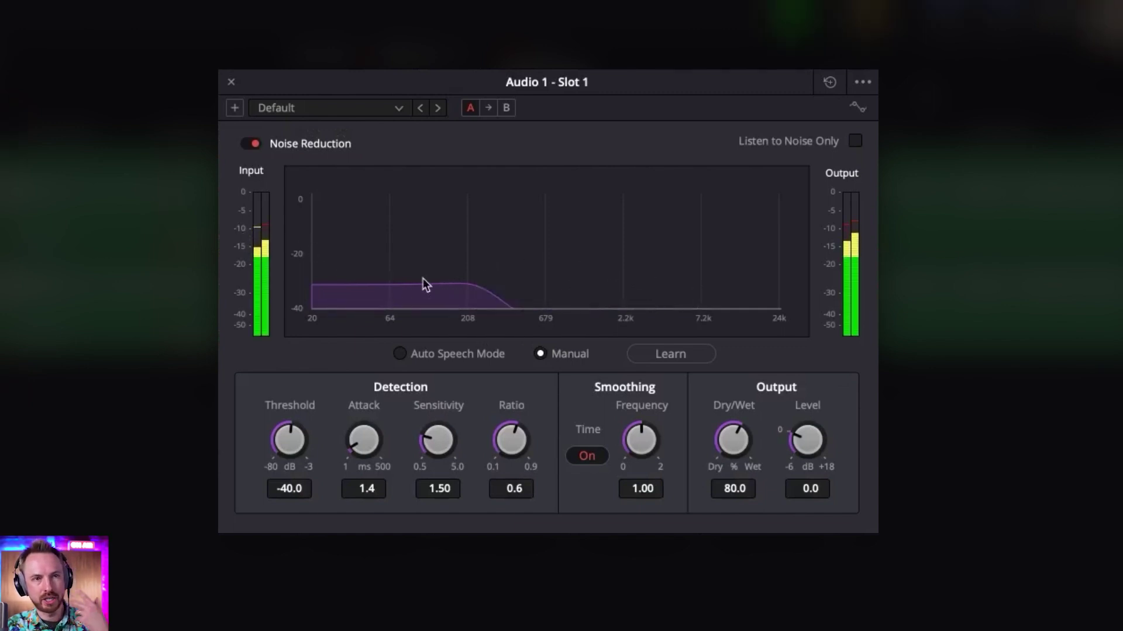
- Apply the De-Rumble and Hiss preset, lower Threshold to -69.9 dB, and play the result
left_click(356, 111)
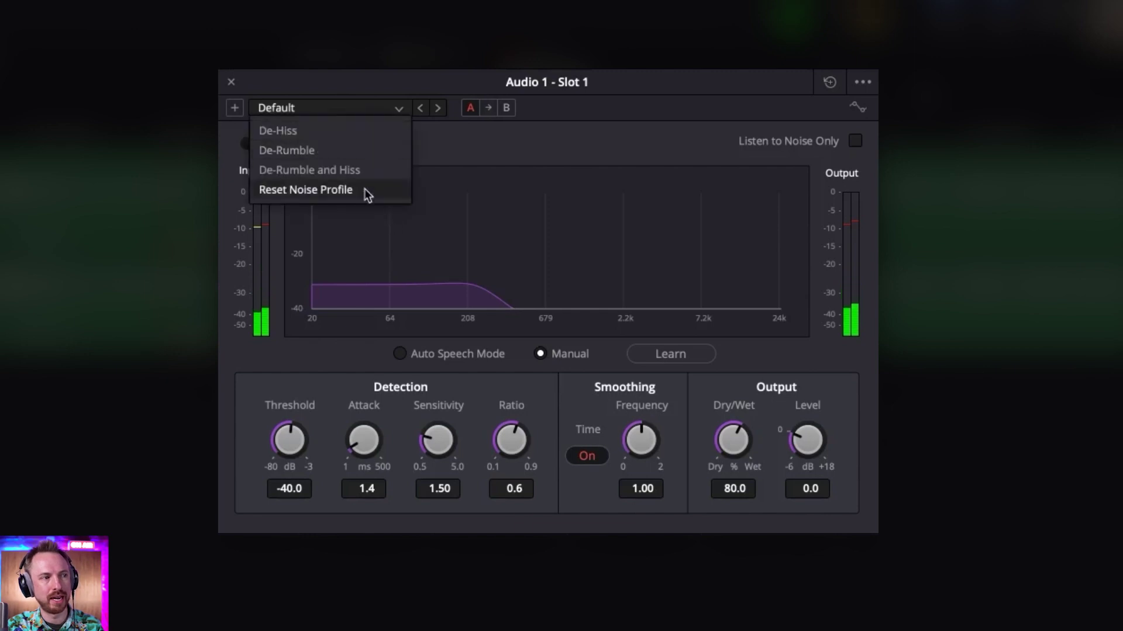
left_click(322, 151)
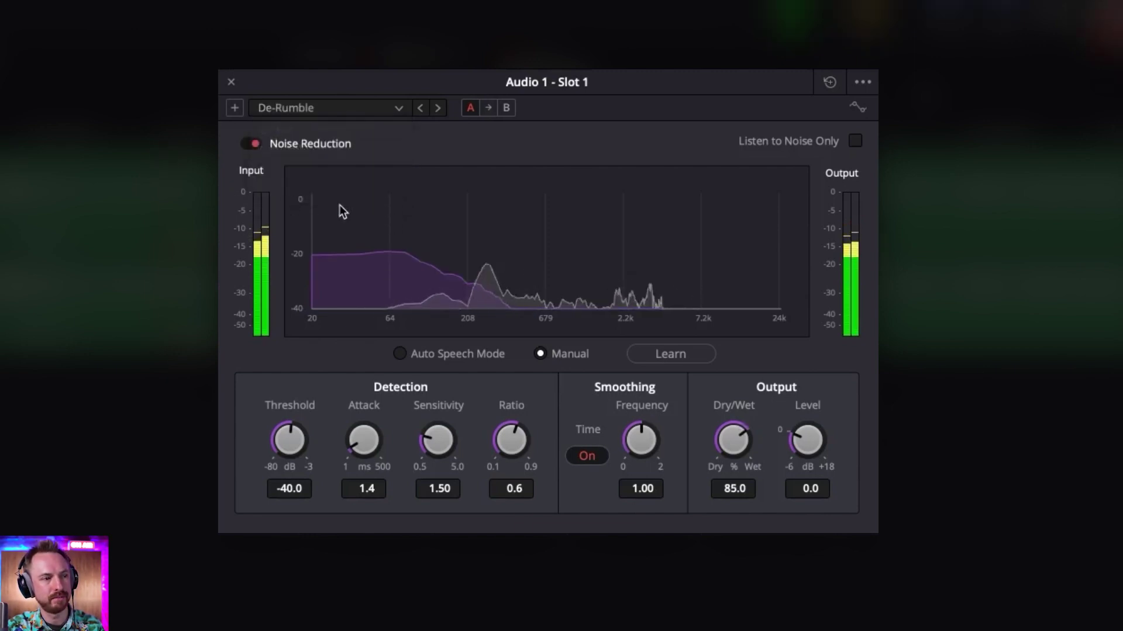
left_click(366, 110)
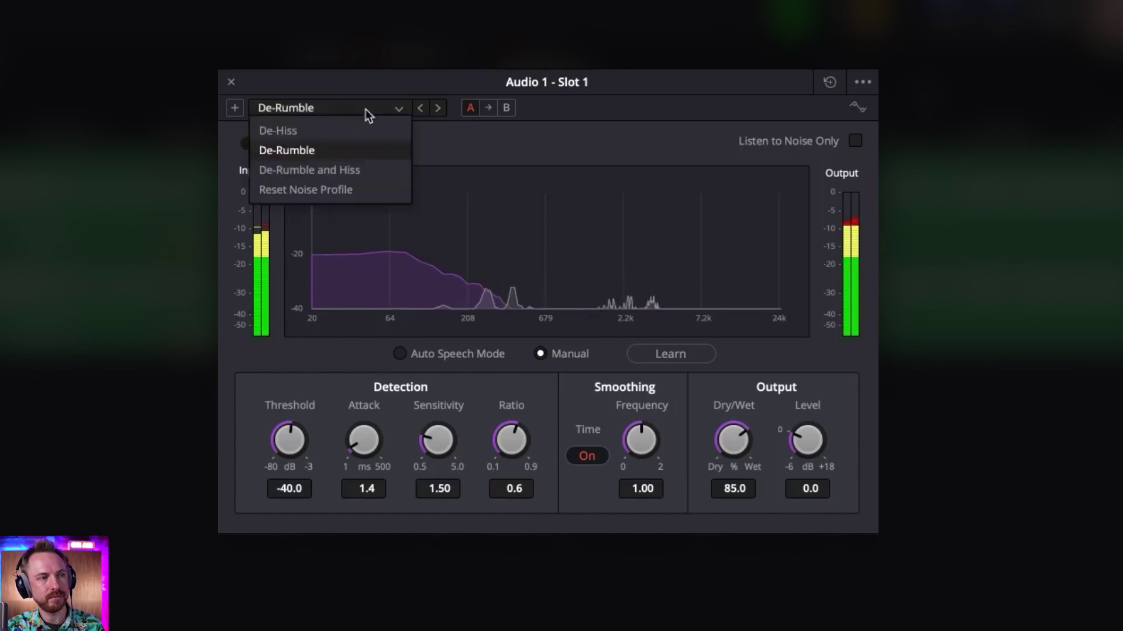
left_click(344, 167)
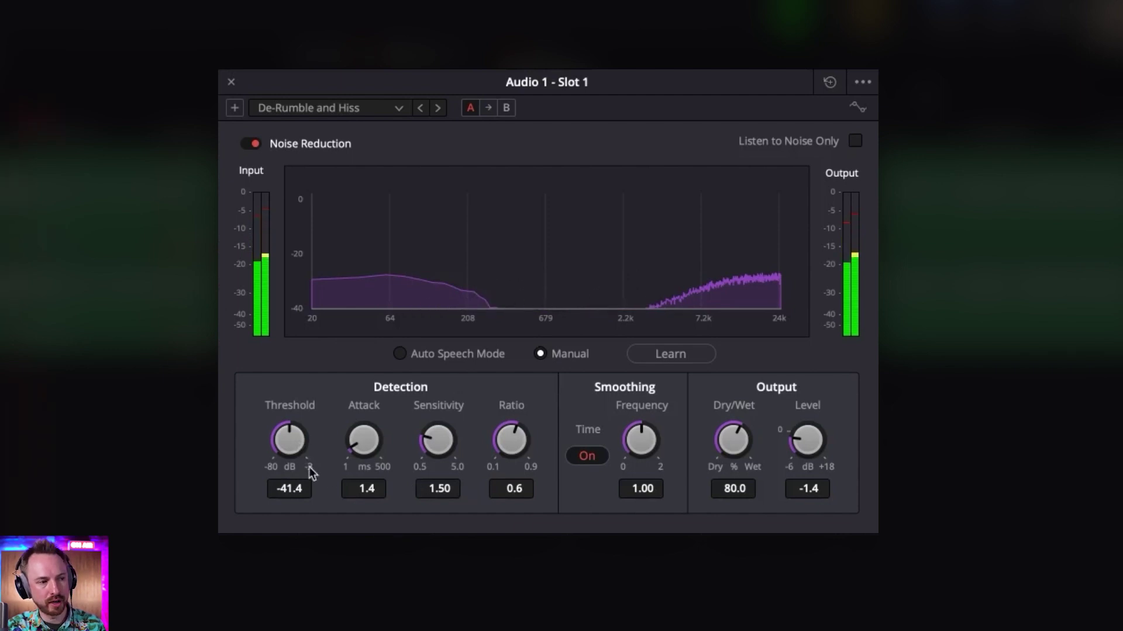
left_click_drag(289, 439, 228, 412)
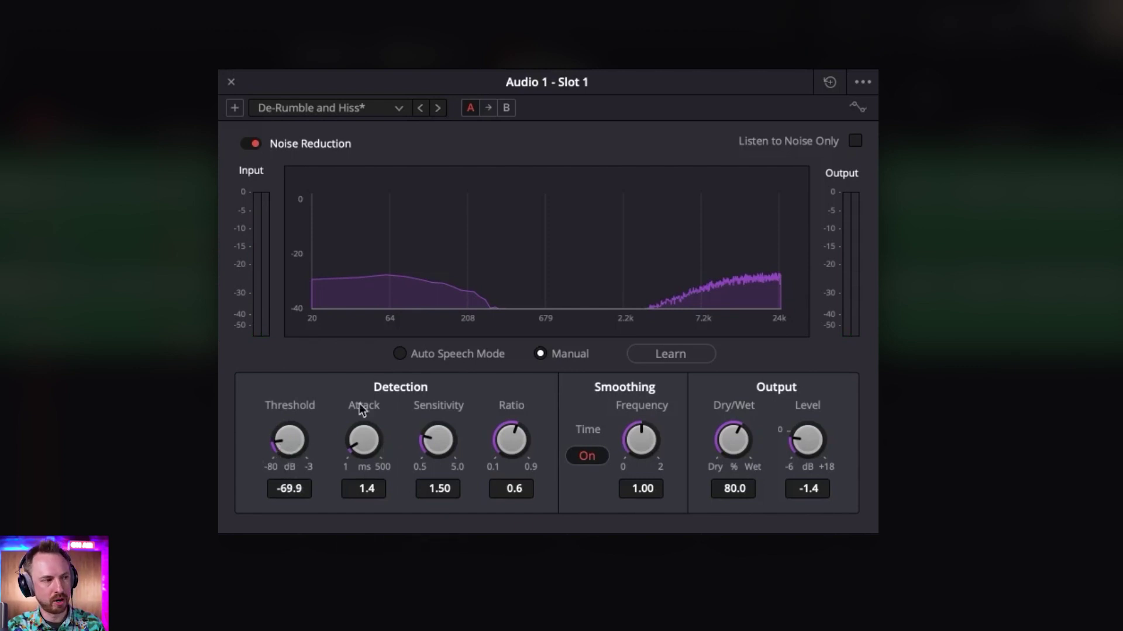
key("space")
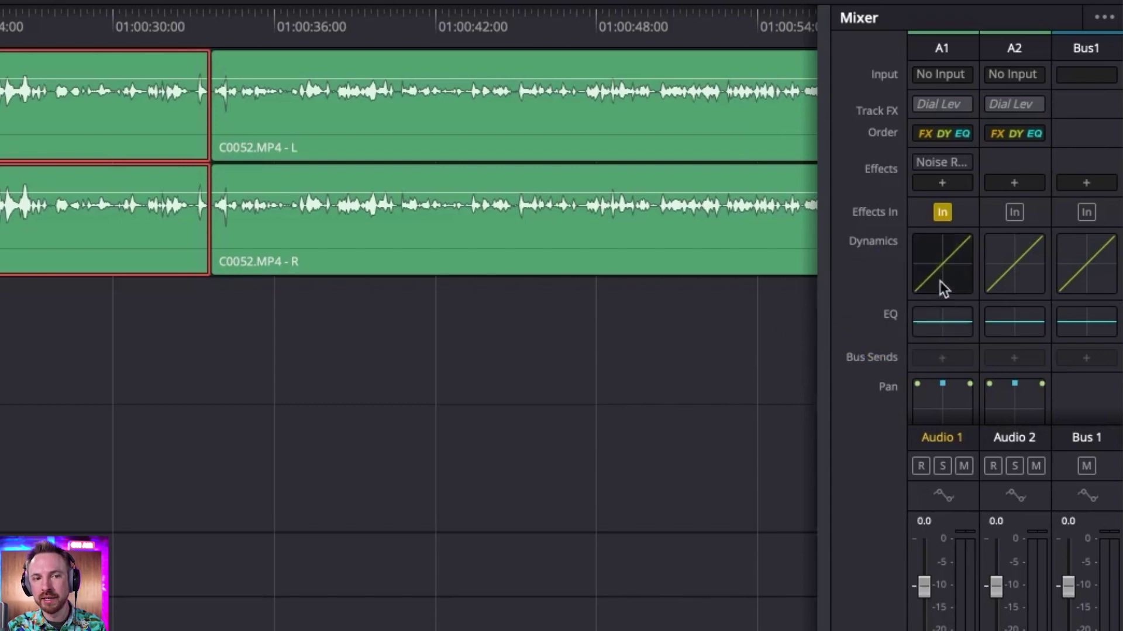
double_click(939, 281)
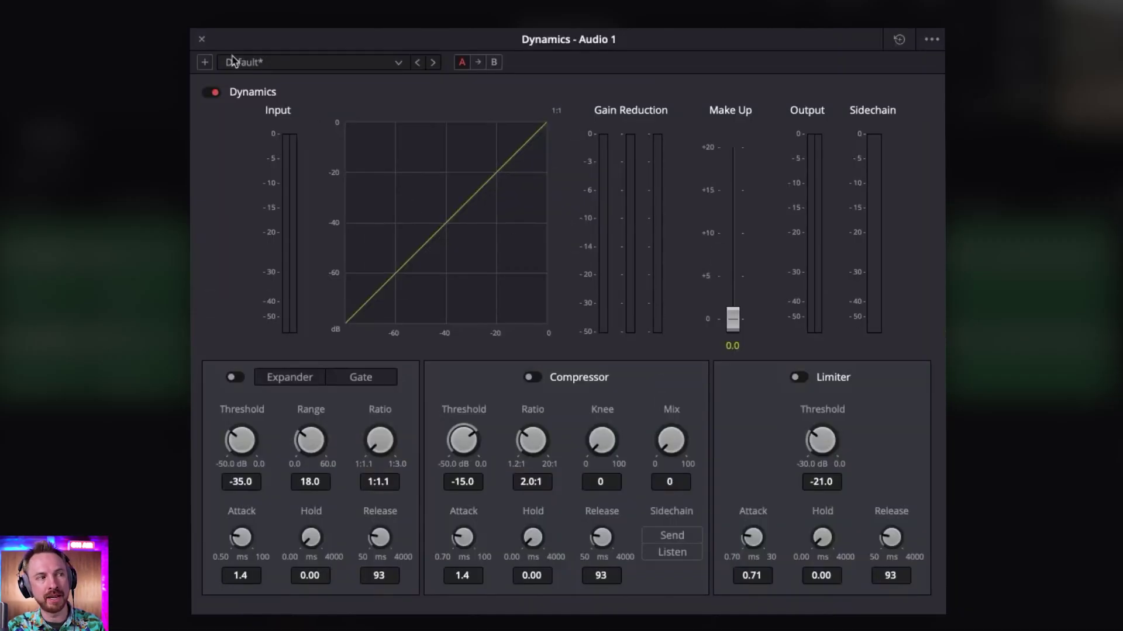
left_click(201, 41)
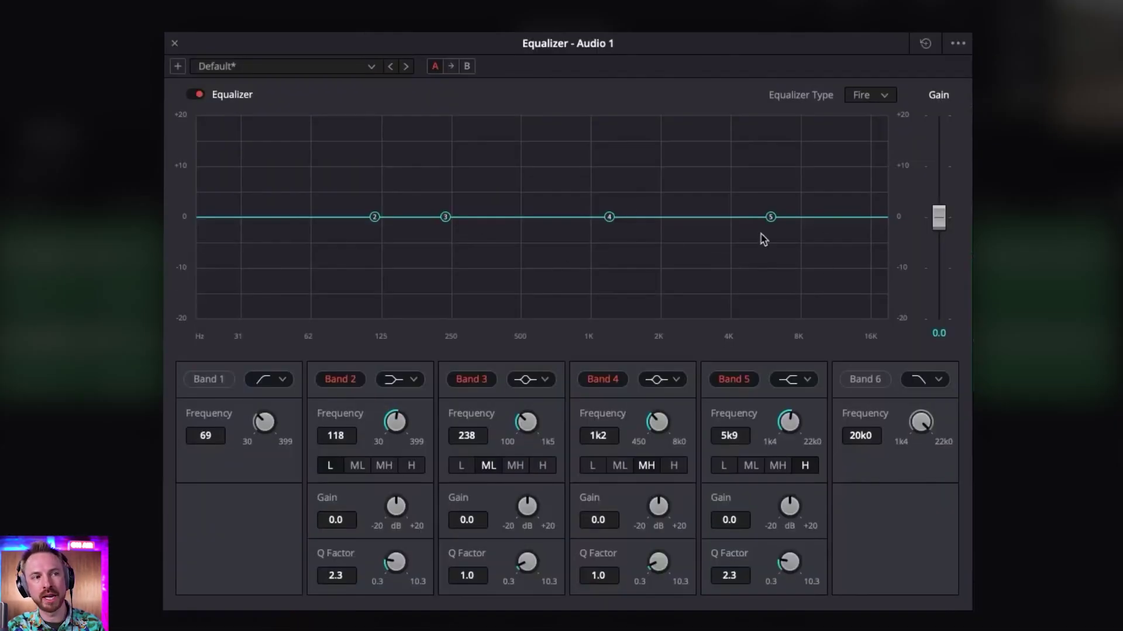
left_click(372, 68)
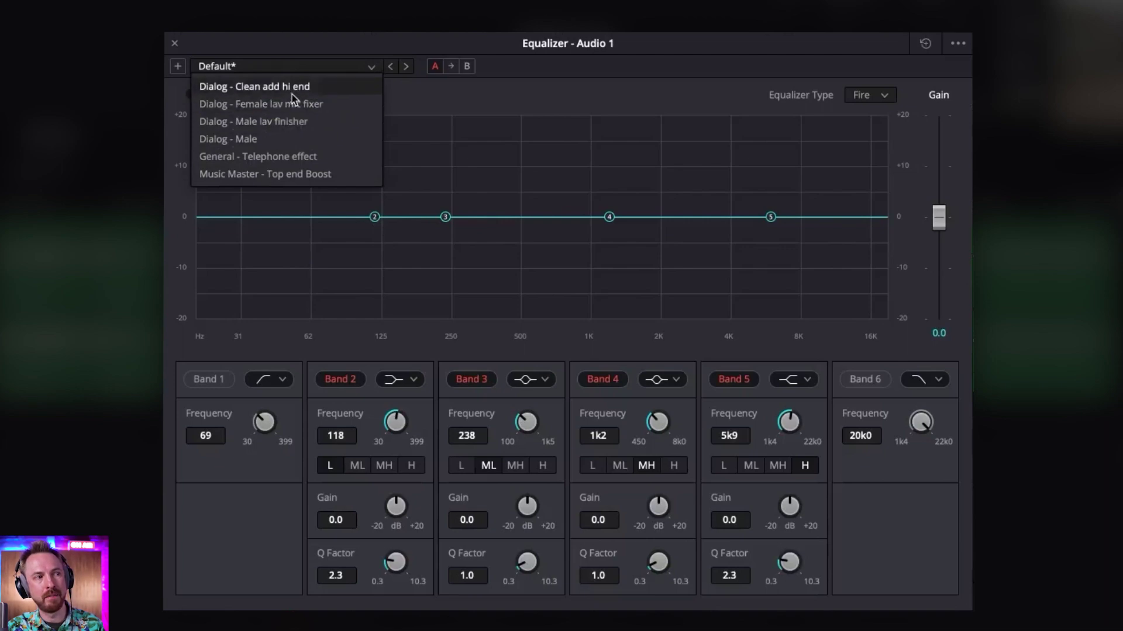
left_click(175, 45)
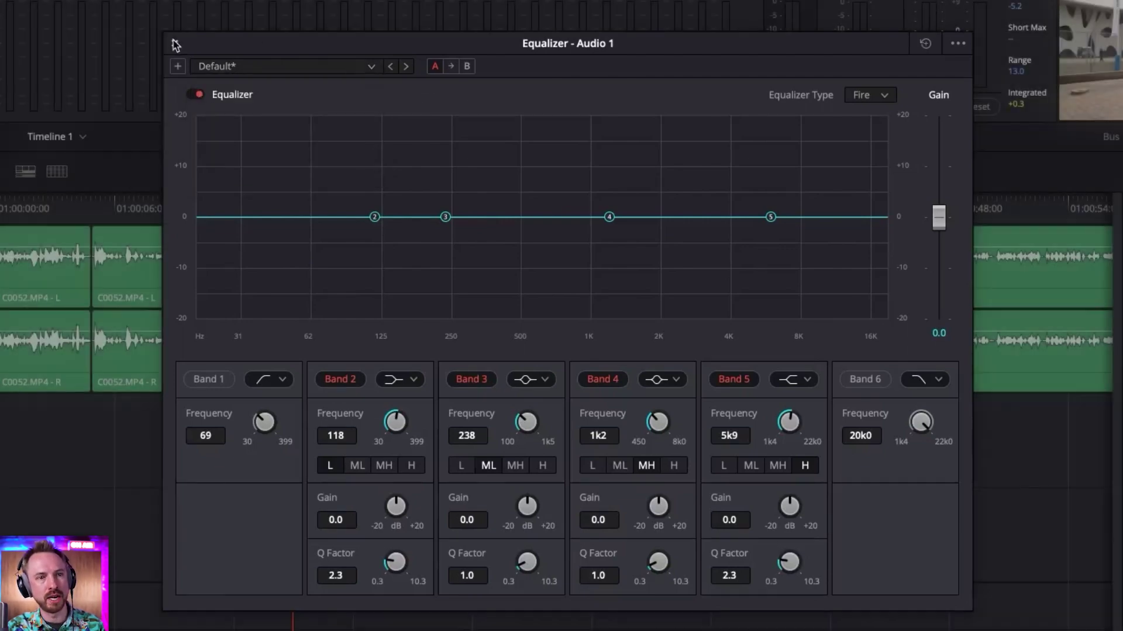
- Close the equalizer and replace Audio 1's effect with Channel > Dialogue Processor
left_click(175, 43)
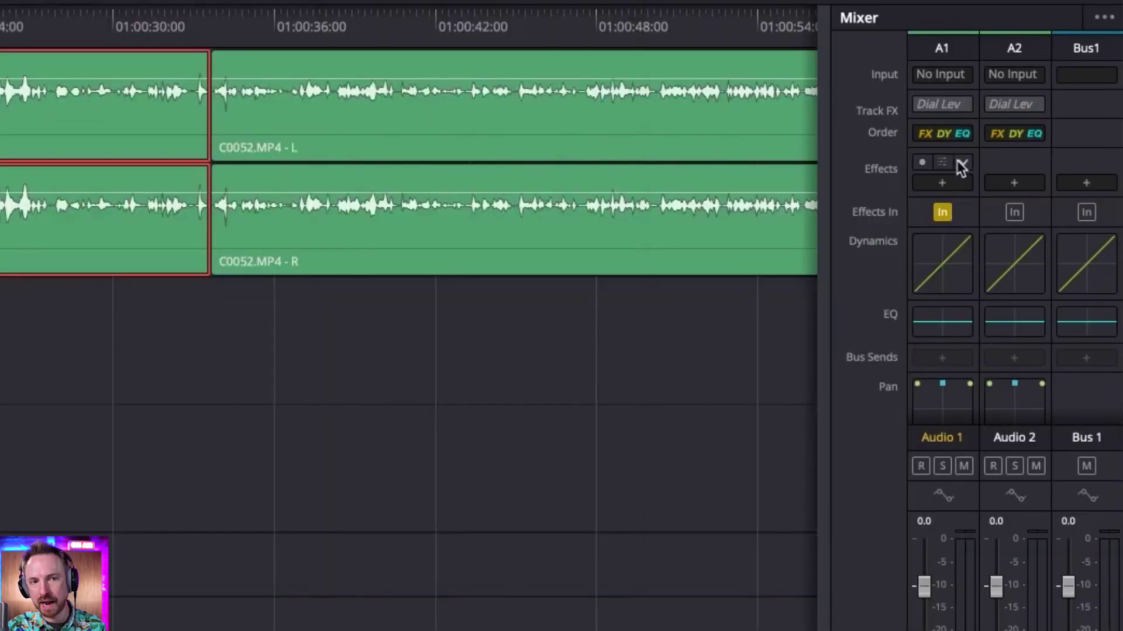
left_click(961, 164)
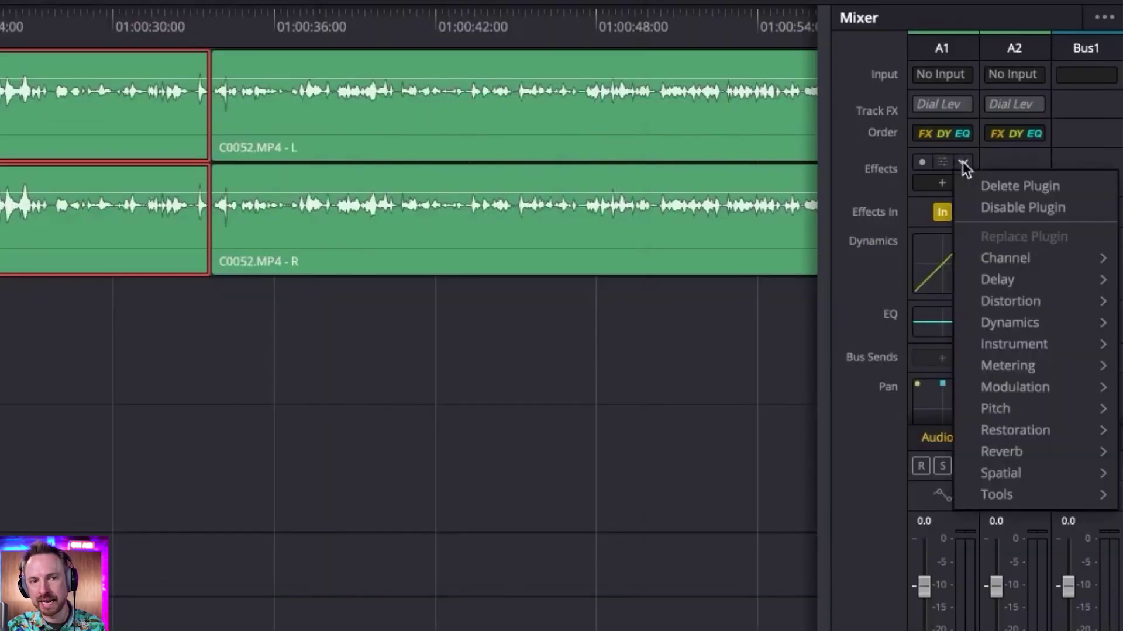
mouse_move(995, 258)
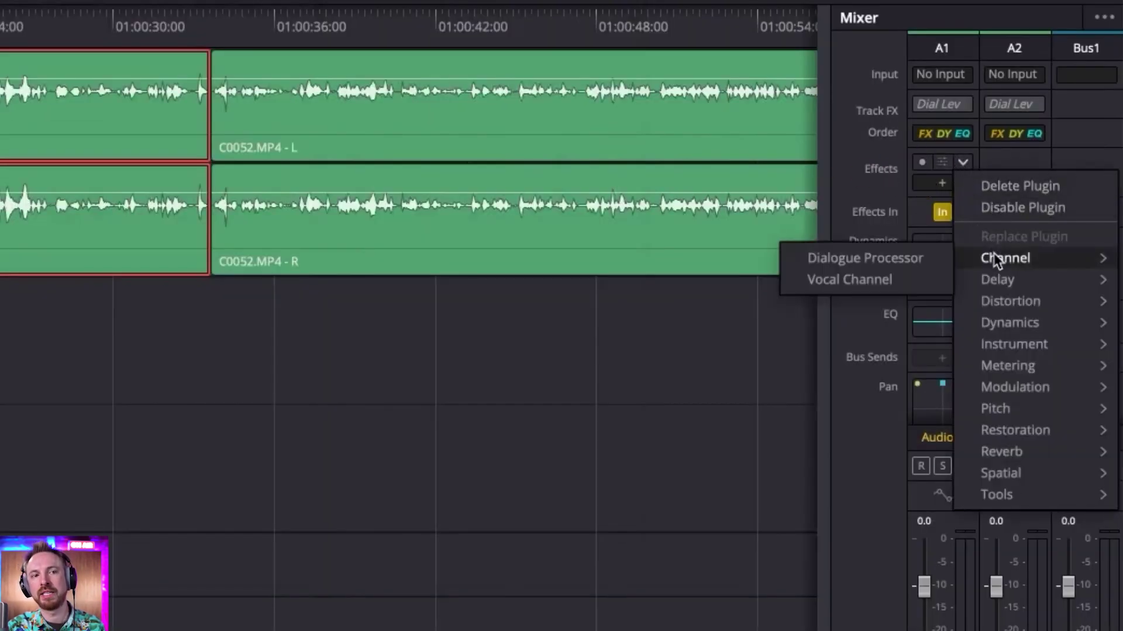
left_click(933, 260)
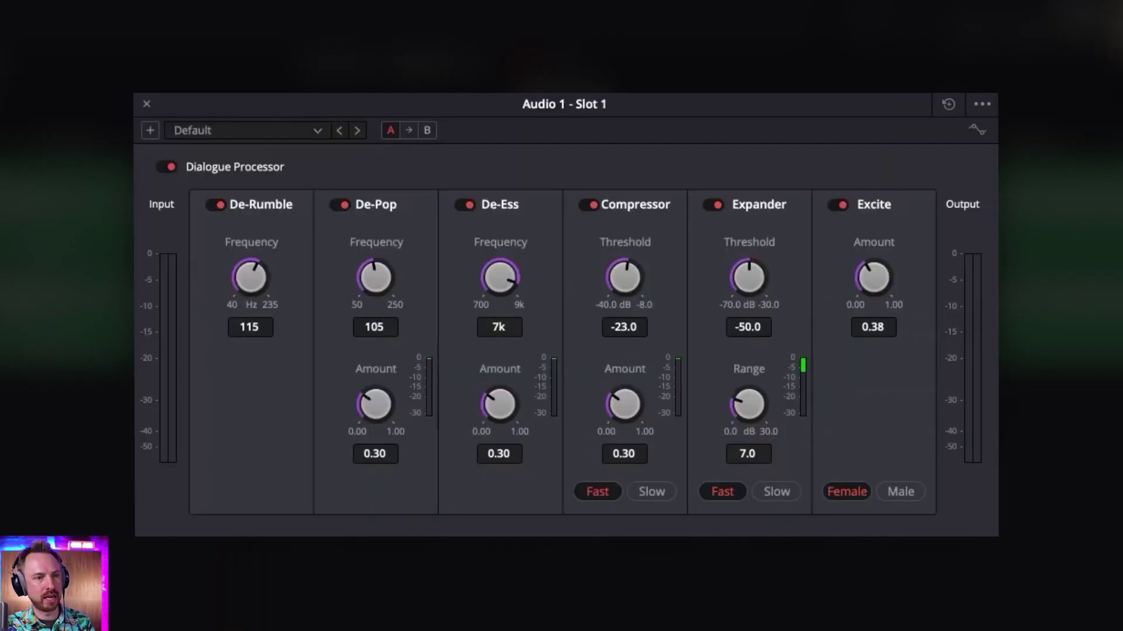
- Play back while lowering De-Rumble to 47 Hz, De-Pop to 81 and De-Ess to 6.50k
key("space")
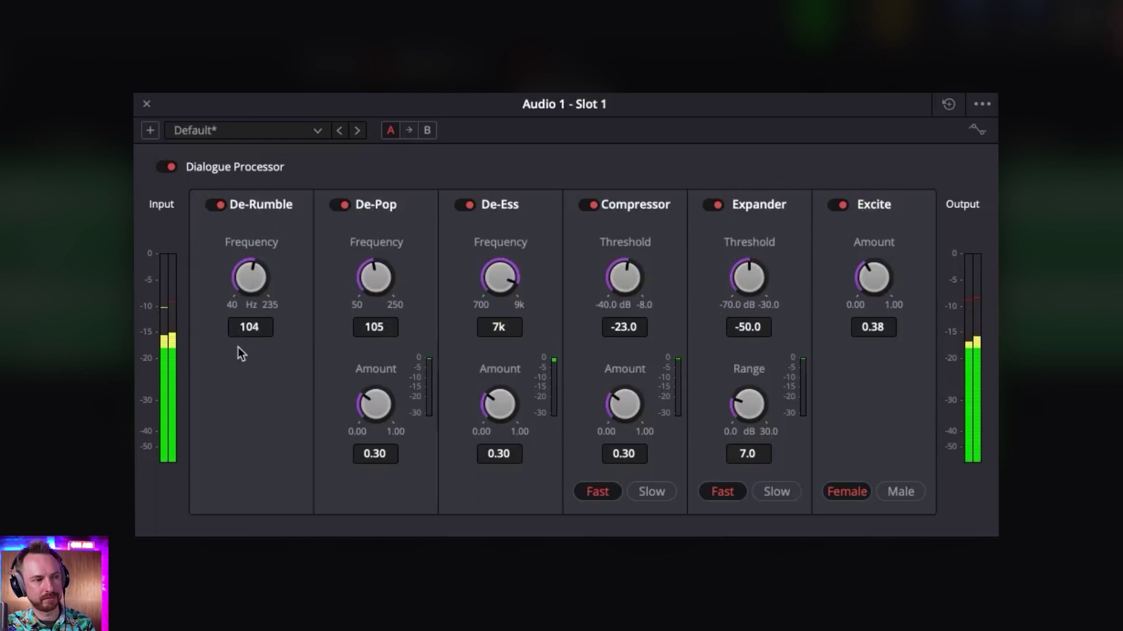
left_click_drag(250, 278, 251, 309)
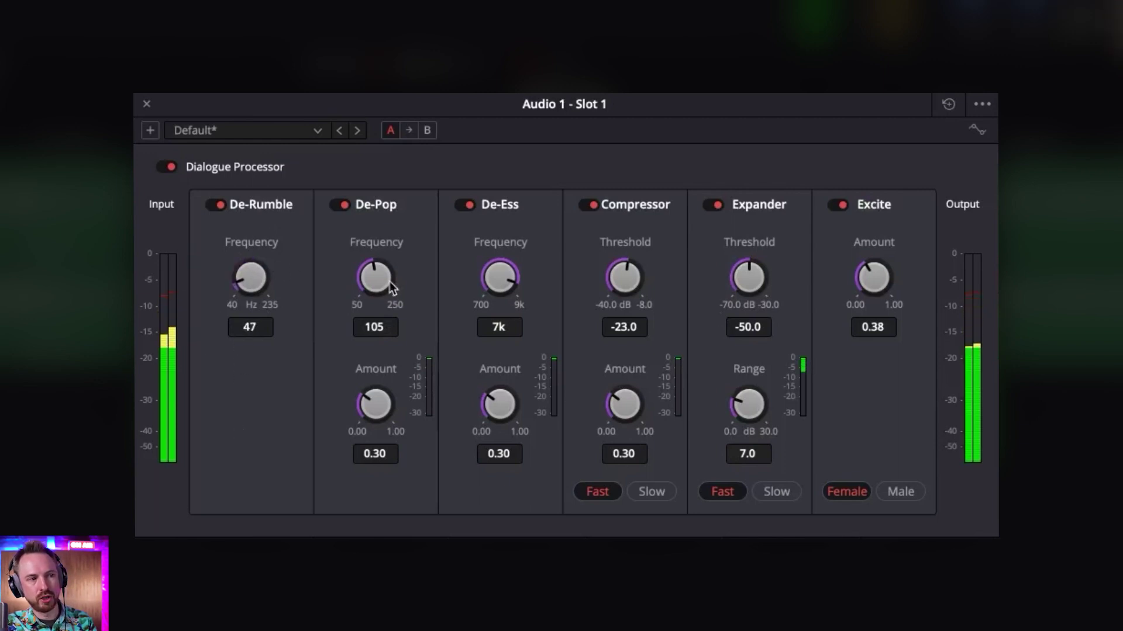
left_click_drag(368, 287, 421, 286)
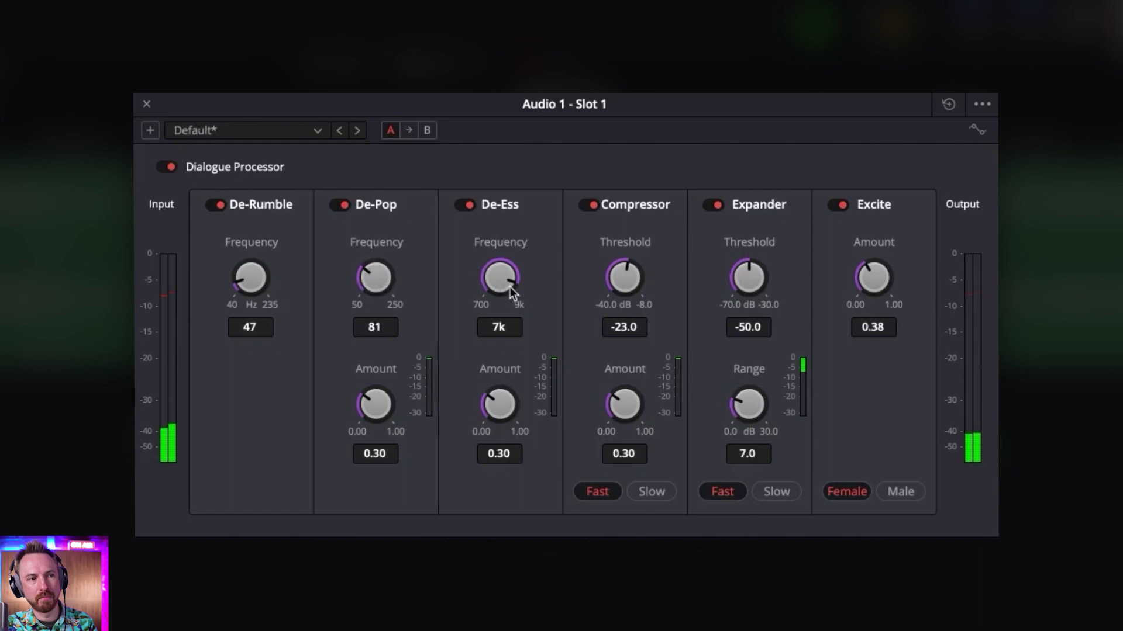
left_click_drag(514, 288, 602, 292)
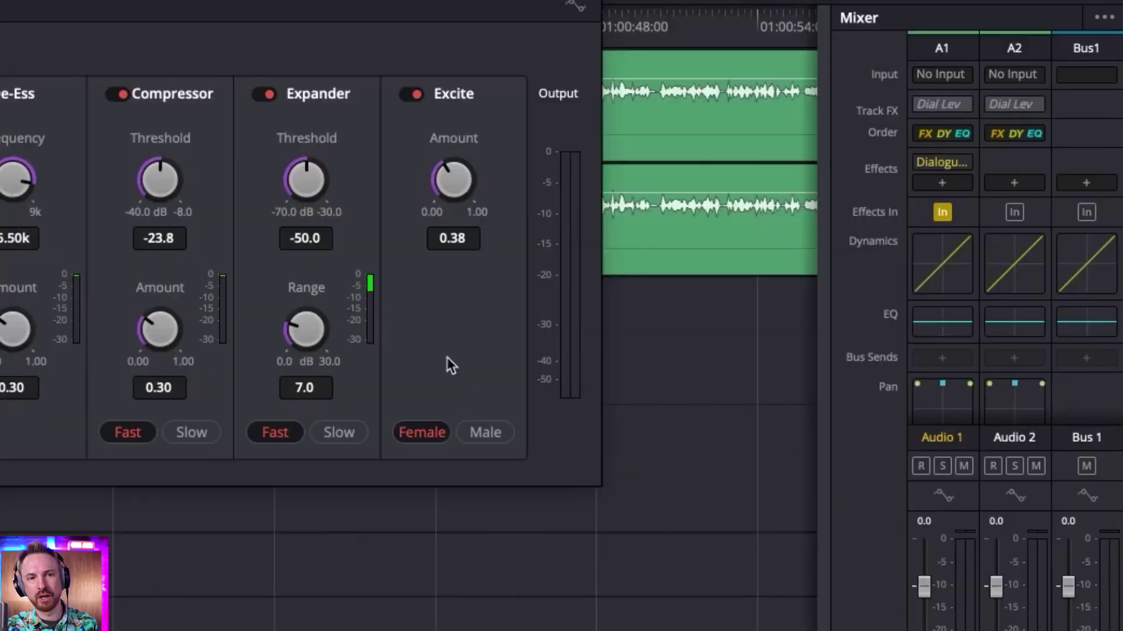
left_click(944, 186)
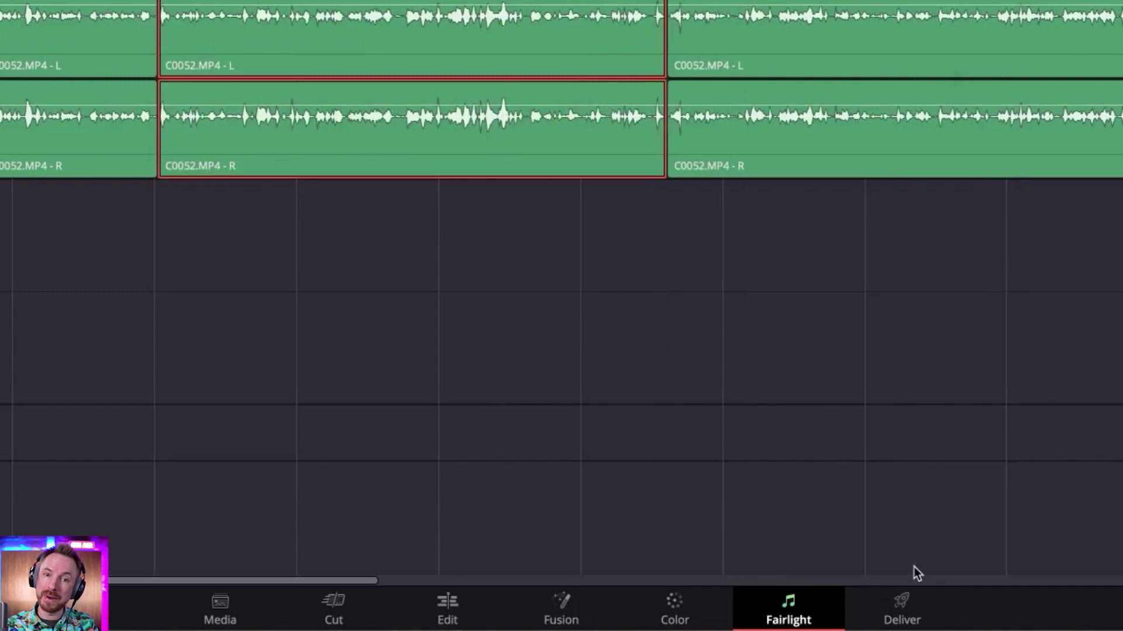
- On the Deliver page, compare the H.264 Master, H.265 Master and ProRes 422 HQ presets
left_click(903, 605)
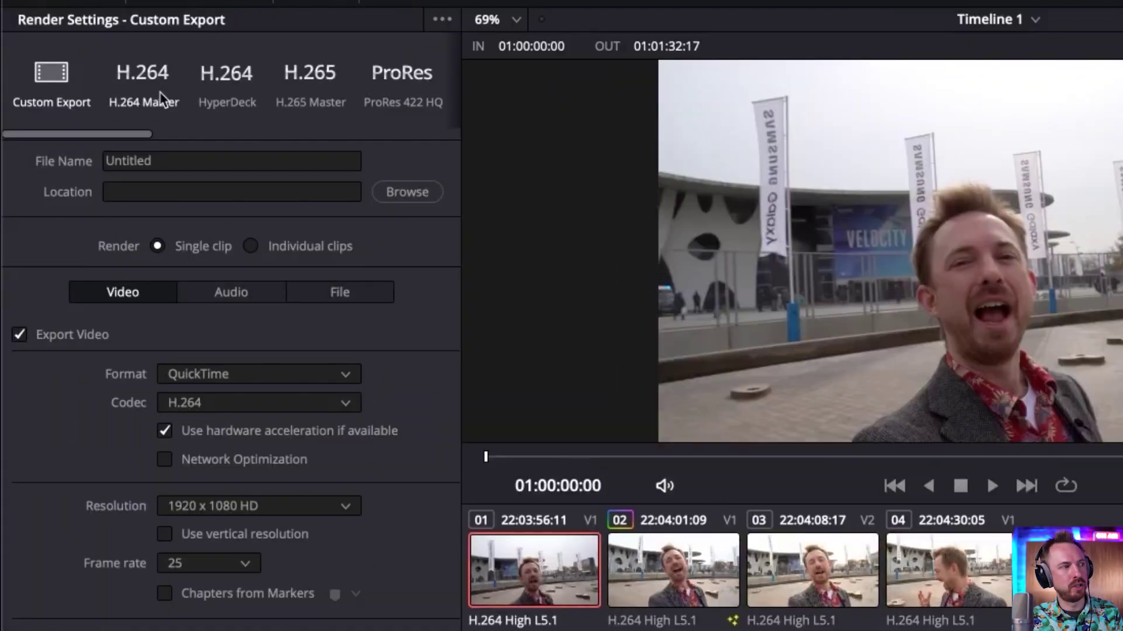
left_click(160, 74)
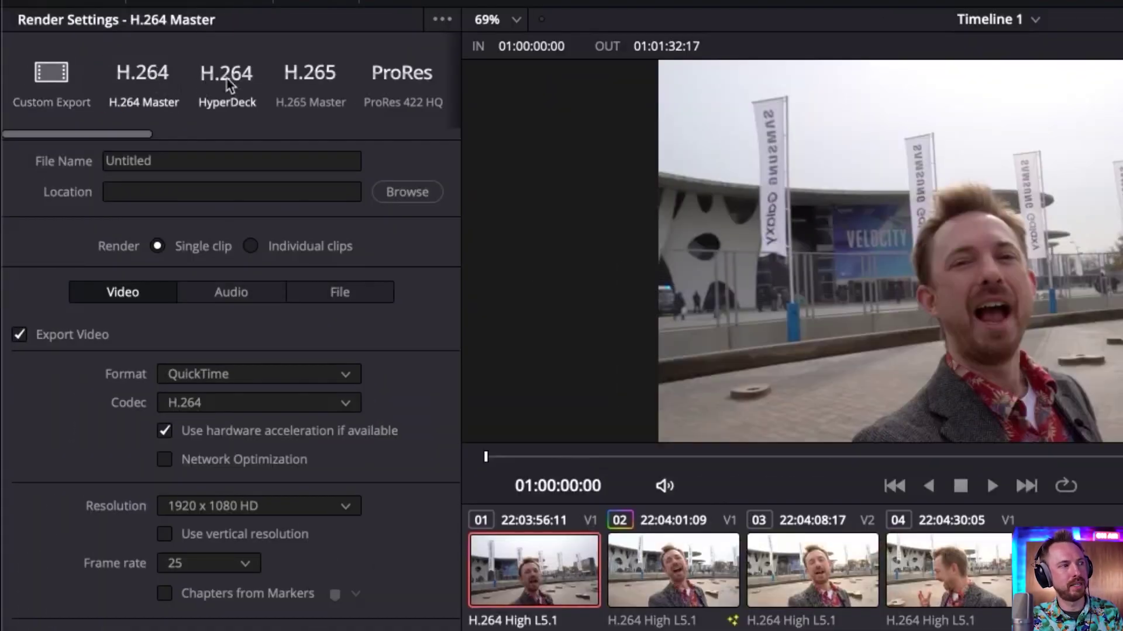
left_click(294, 78)
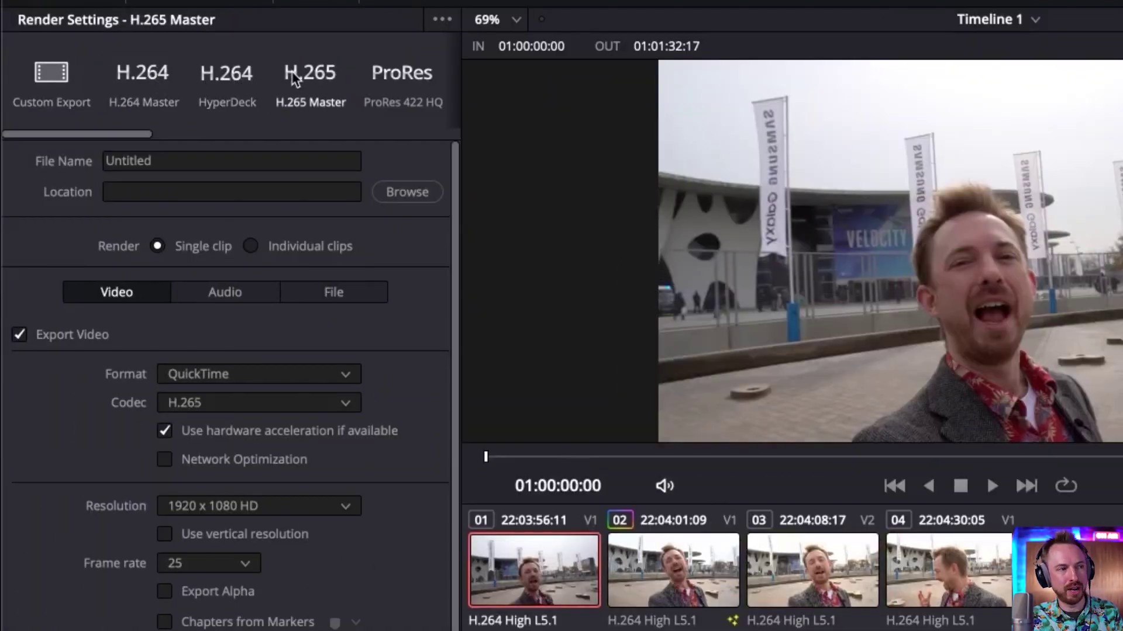
left_click(414, 77)
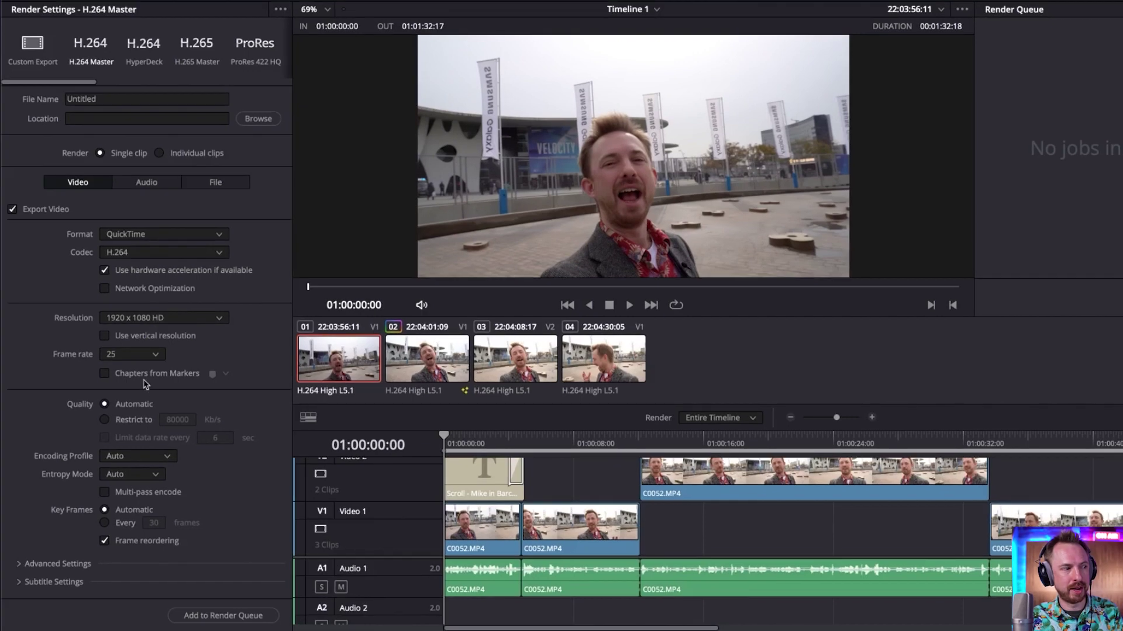
- Keep the Encoding Profile on Auto and review the Quality options
left_click(160, 458)
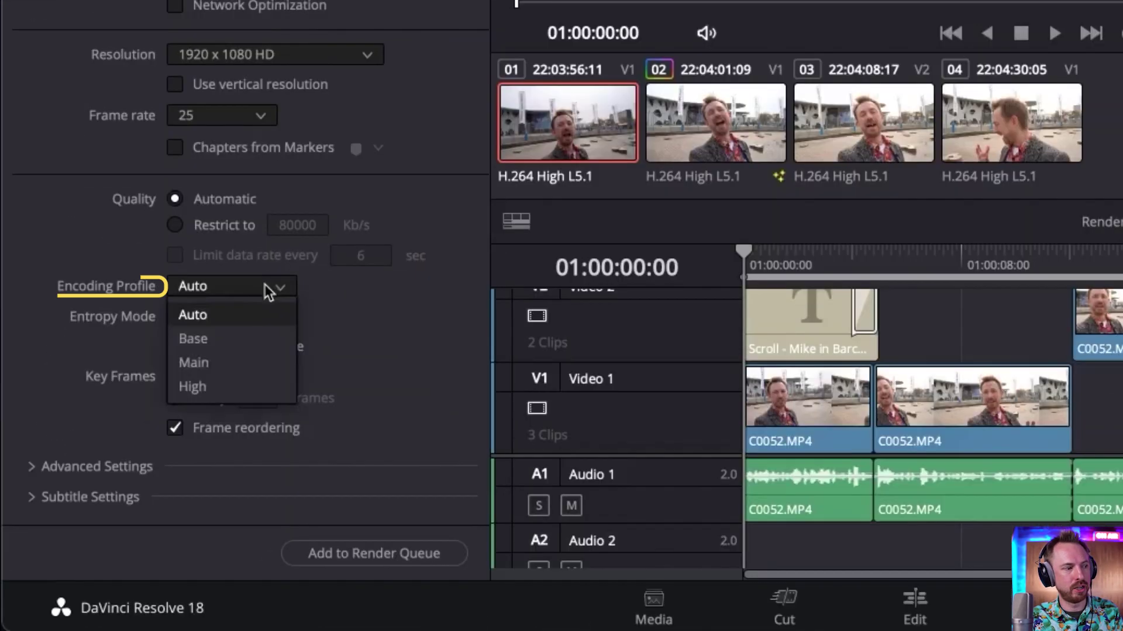
left_click(188, 465)
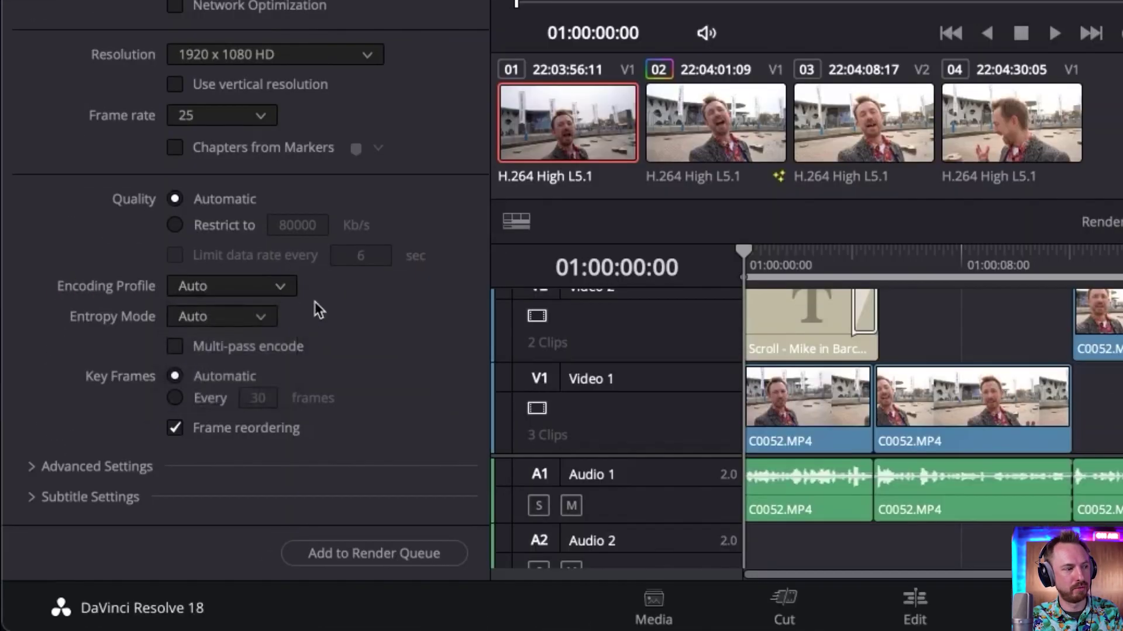
left_click(198, 233)
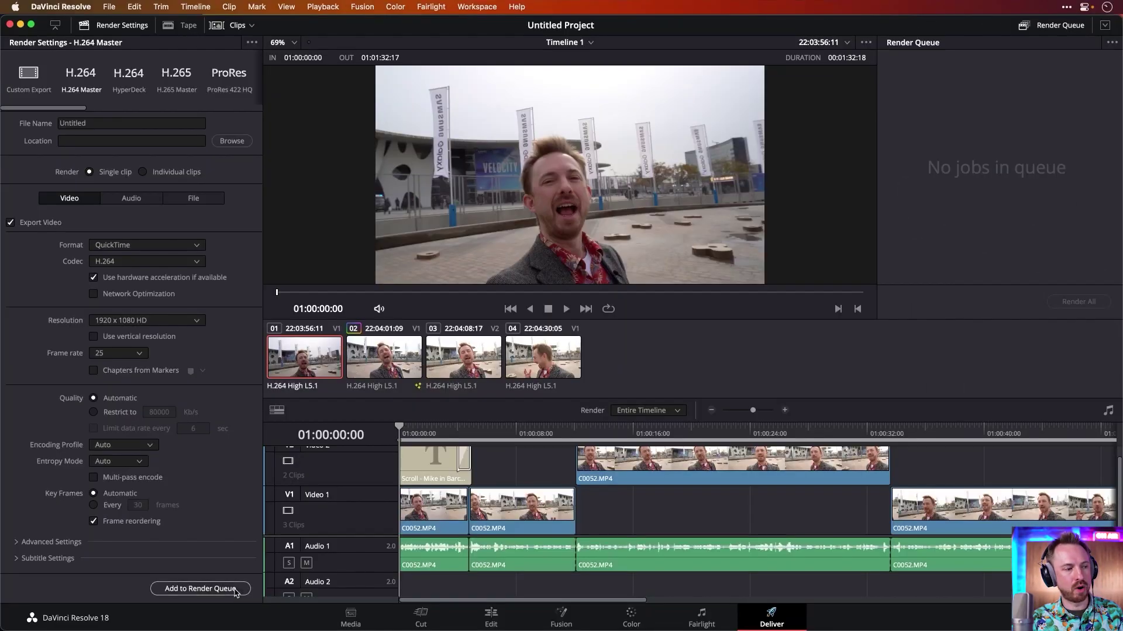
- Queue the timeline as Untitled.mov in Movies and start Render All
left_click(236, 589)
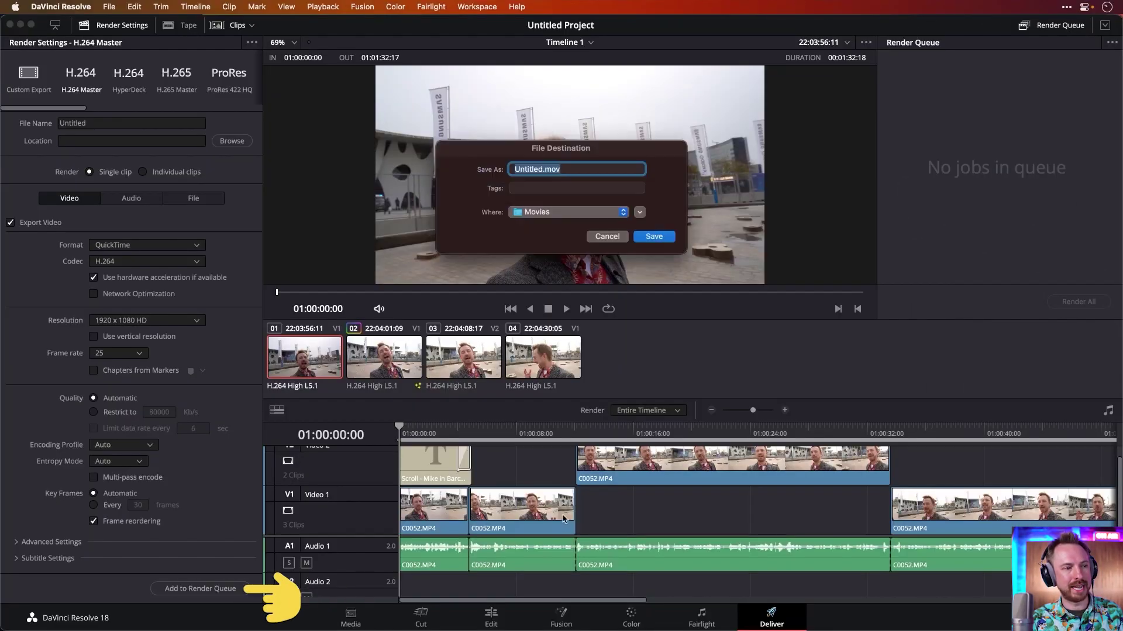
left_click(653, 236)
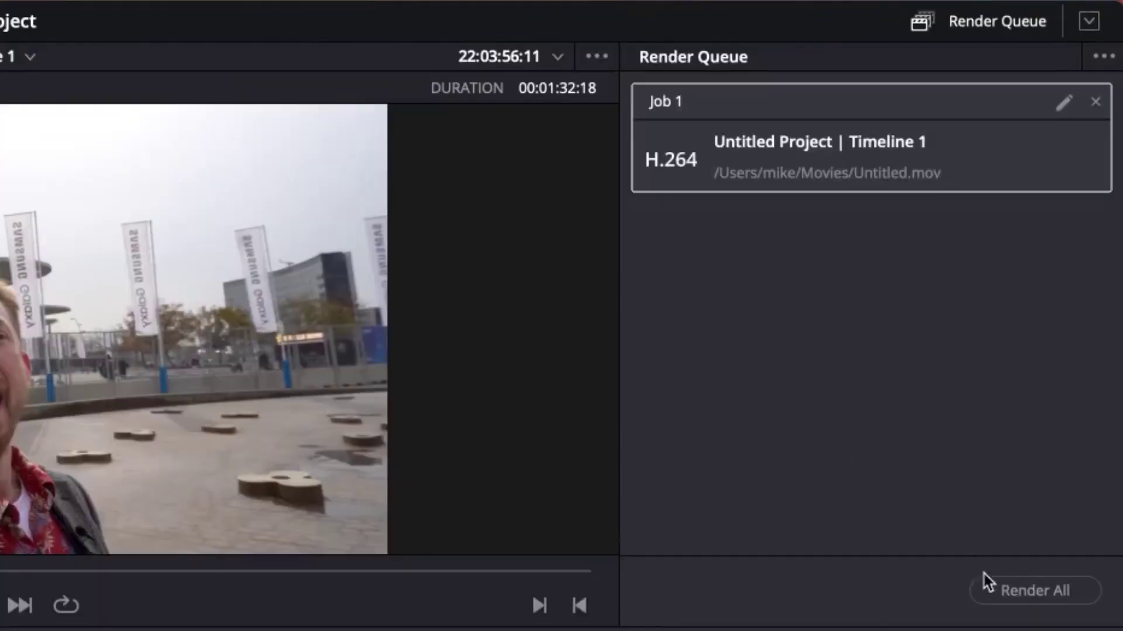
left_click(987, 582)
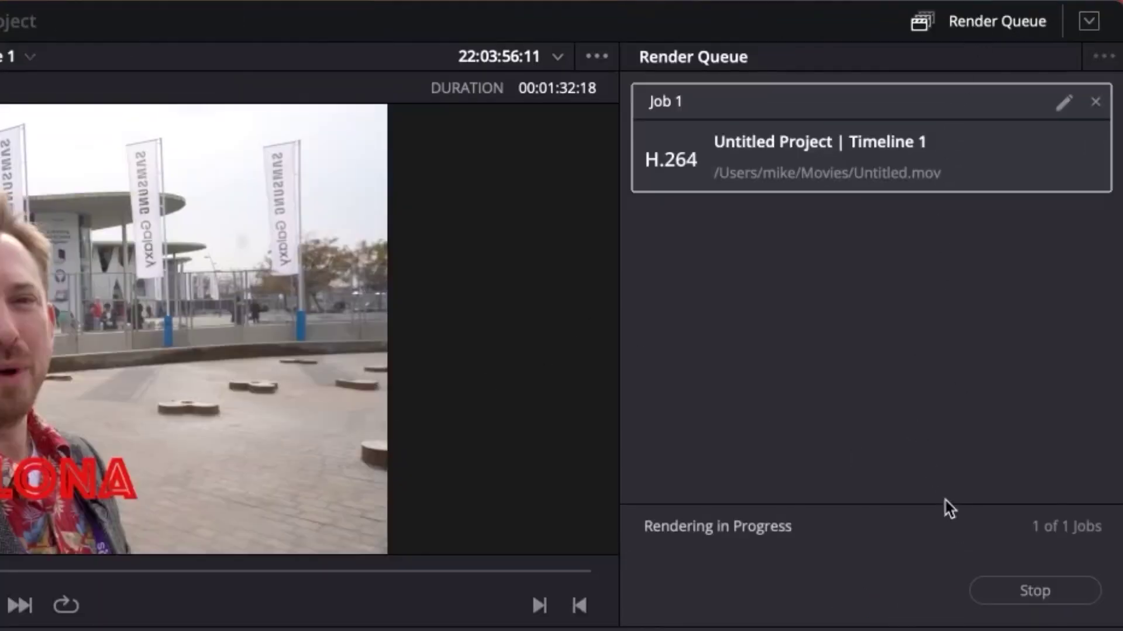